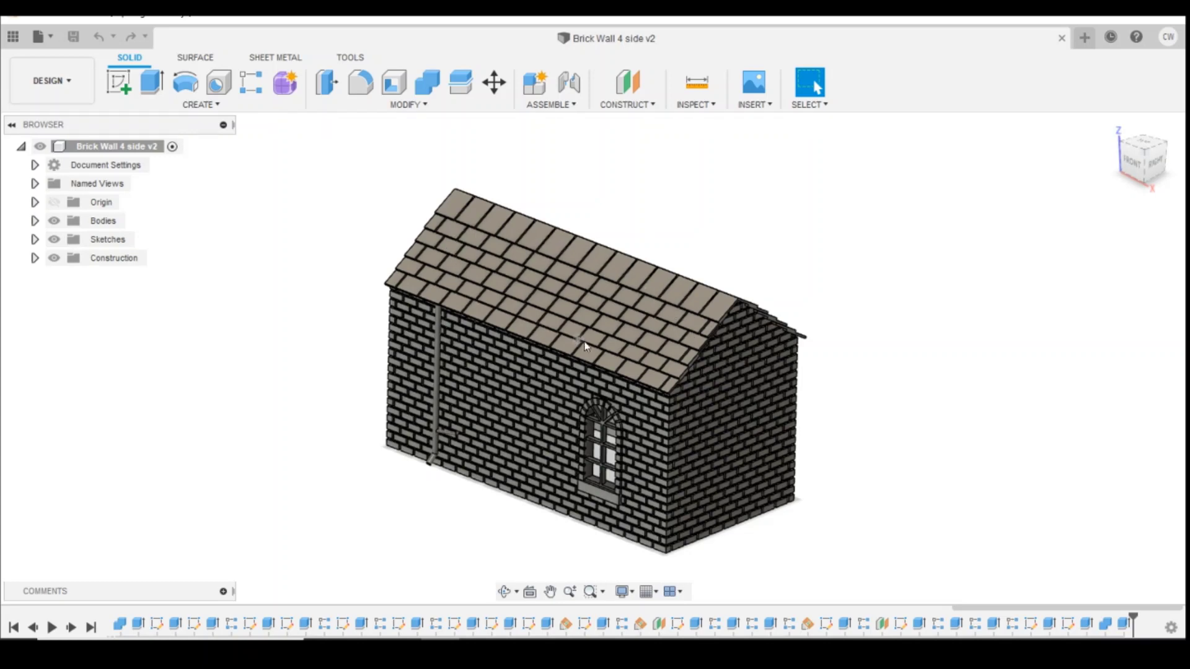
drag(1155, 162, 1125, 161)
shift+middle_drag(501, 313, 922, 236)
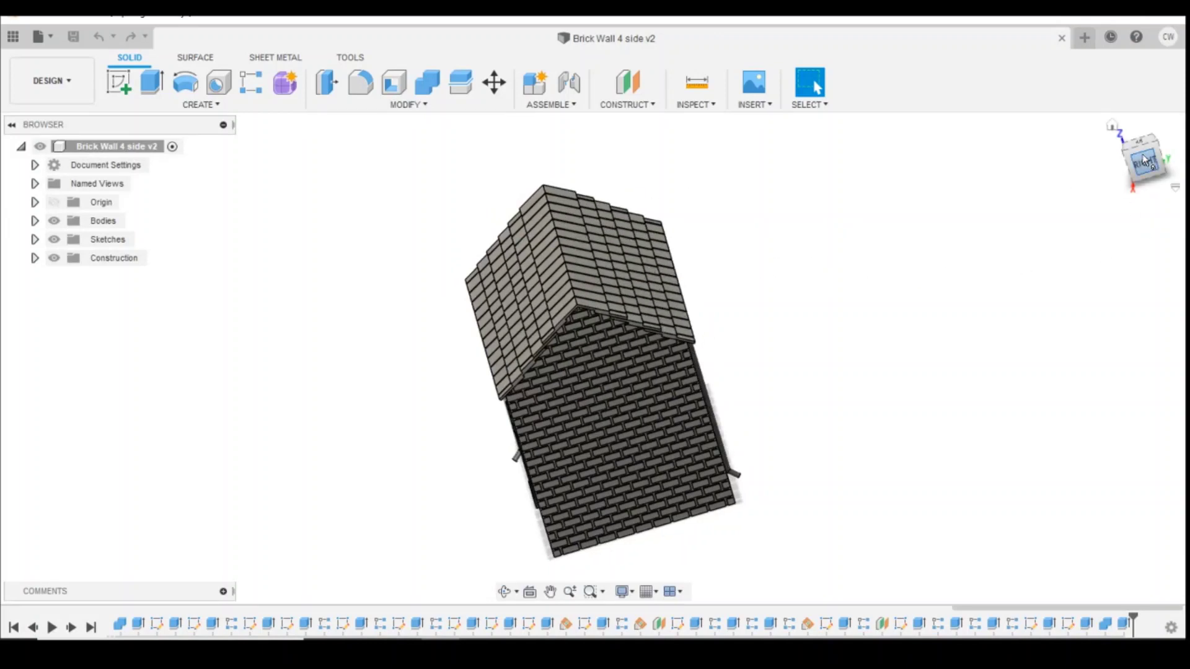
mouse_move(1152, 167)
shift+middle_down()
mouse_move(1187, 165)
mouse_move(5, 159)
mouse_move(25, 160)
shift+middle_up()
shift+middle_drag(855, 347, 988, 297)
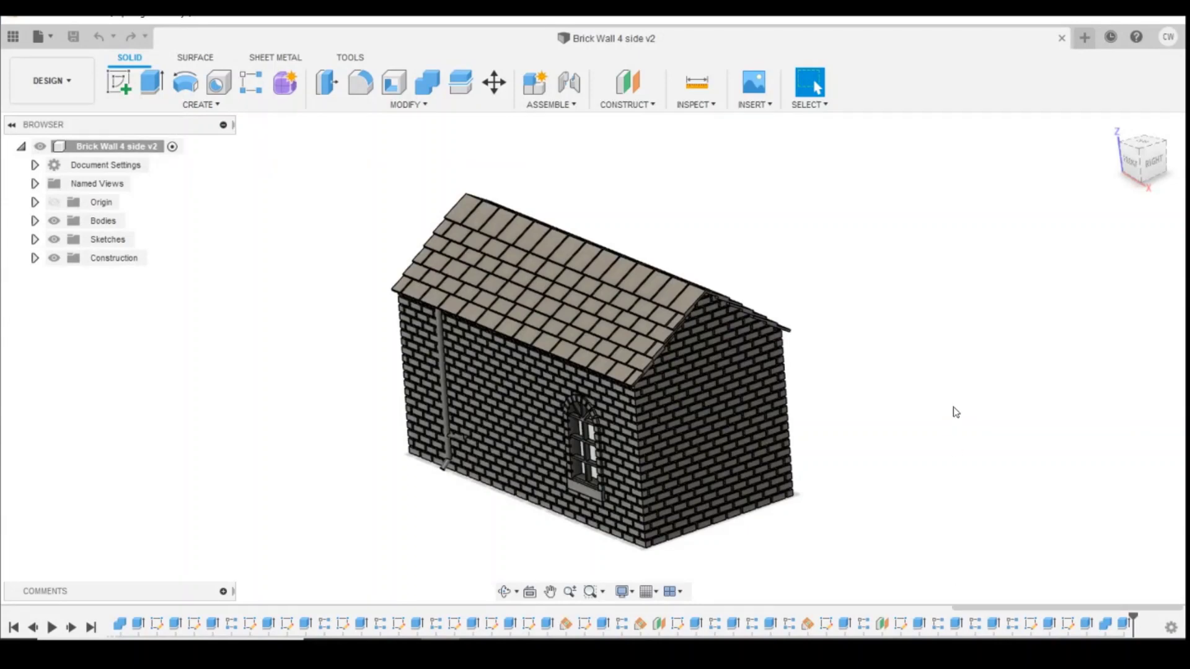
- Start a sketch on the end face of the roof's topmost tiles at the right gable
click(118, 82)
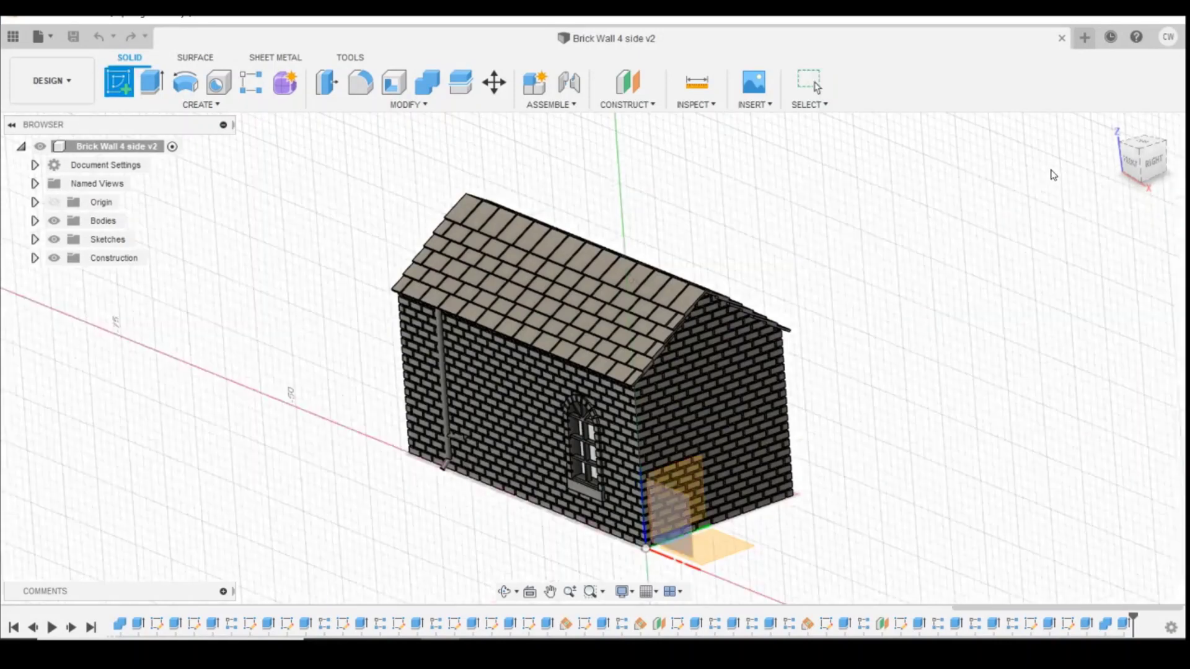
click(1147, 167)
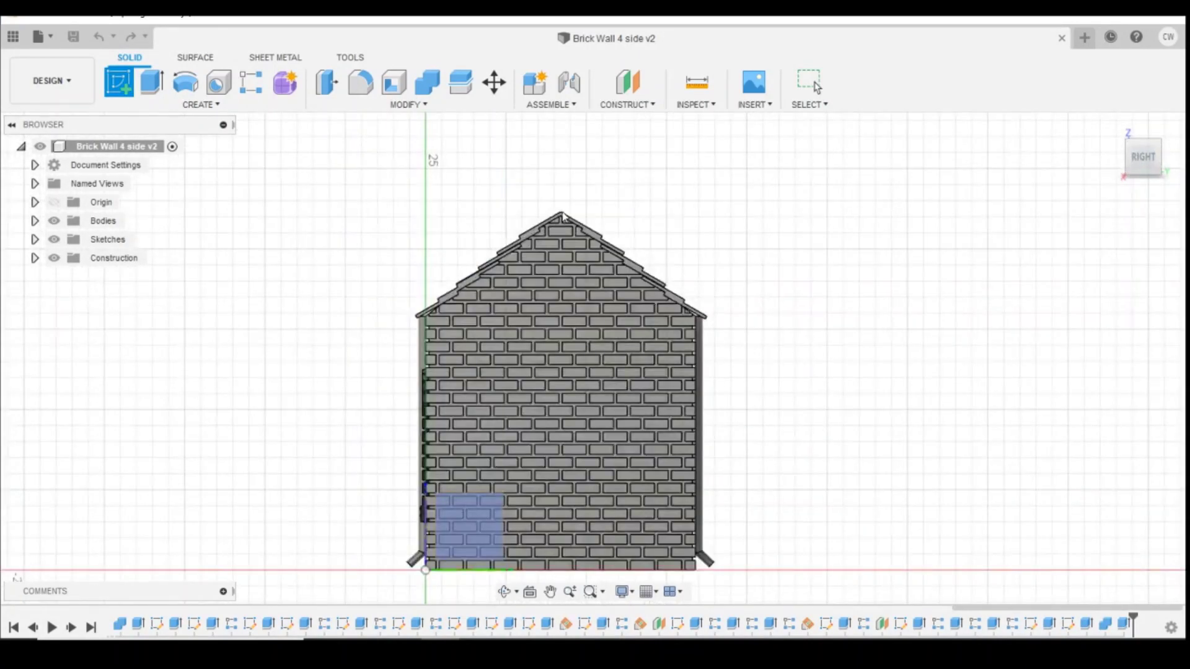
scroll(567, 217, up, 10)
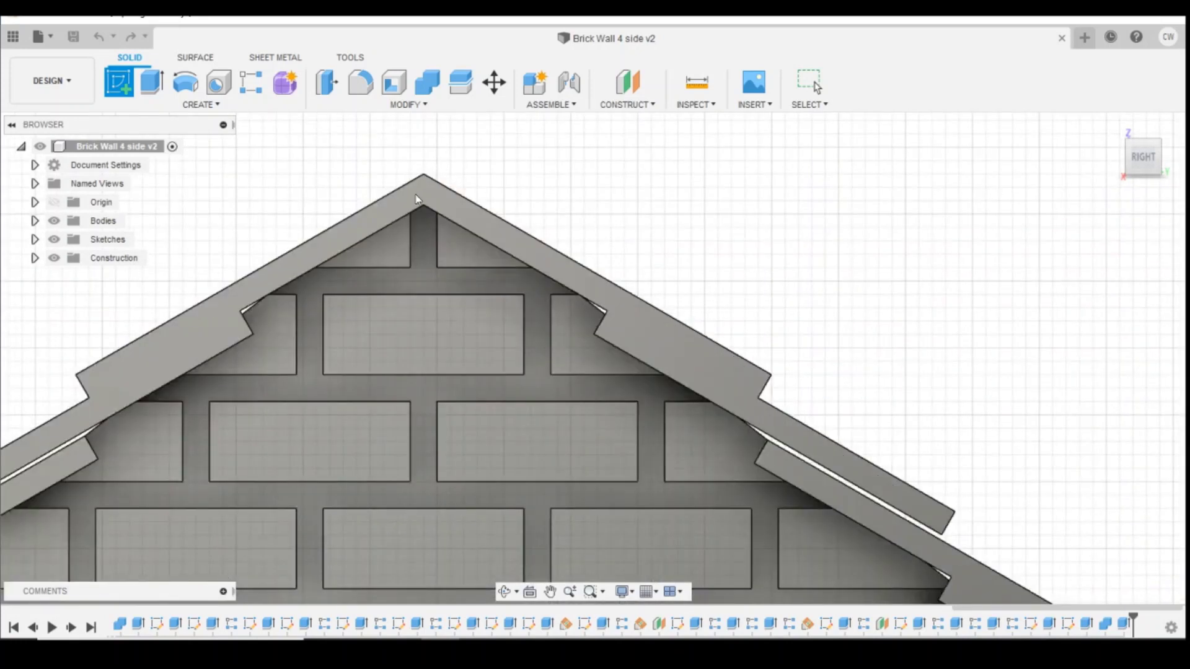
click(394, 203)
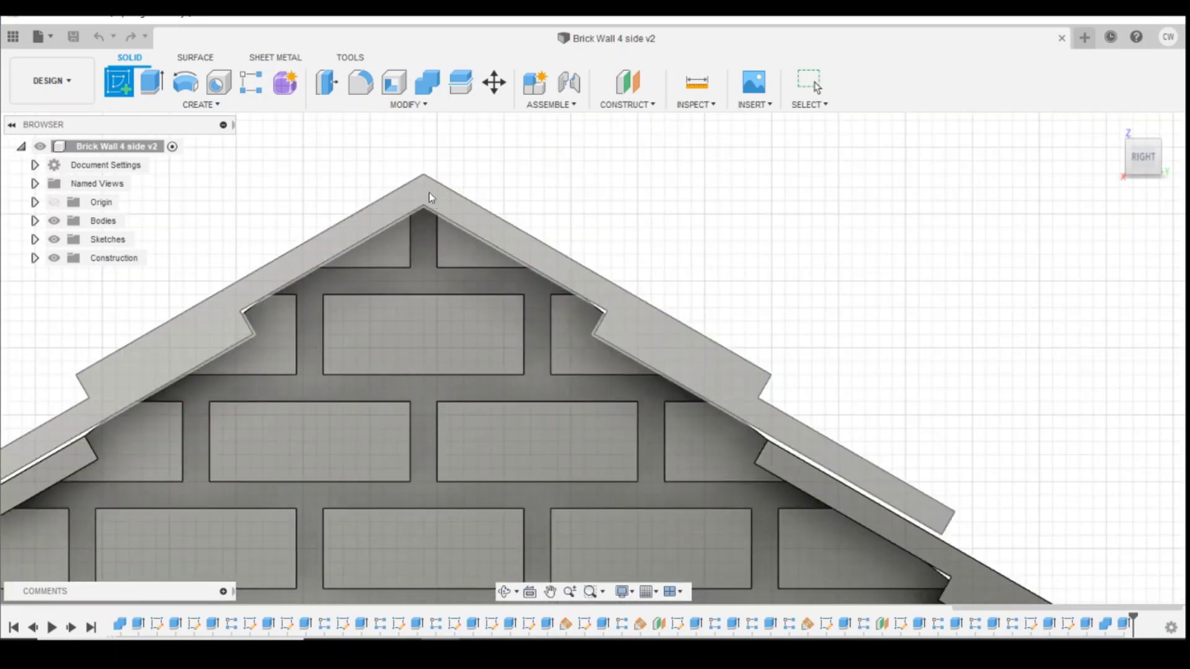
click(398, 208)
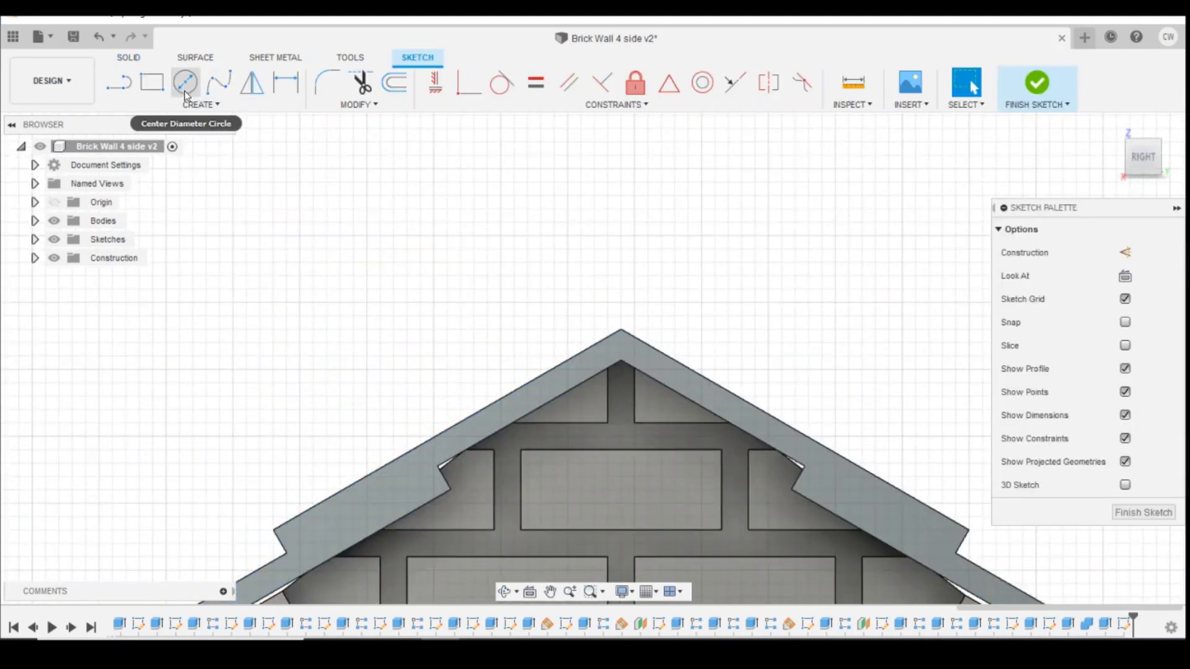
click(185, 85)
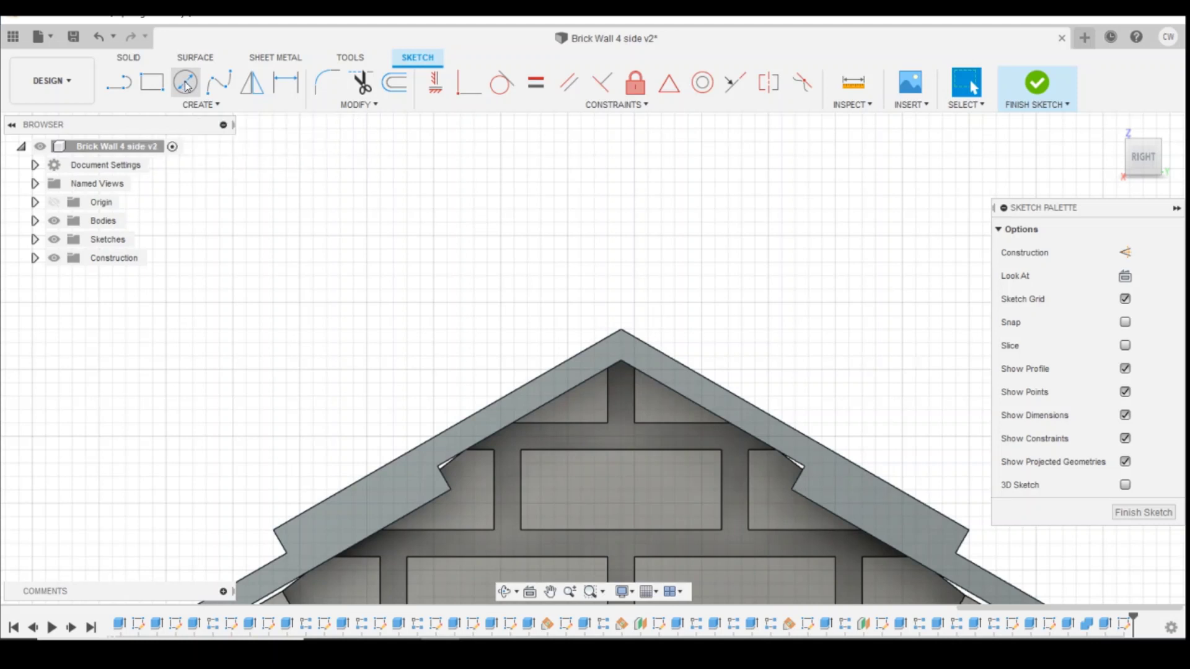
click(622, 348)
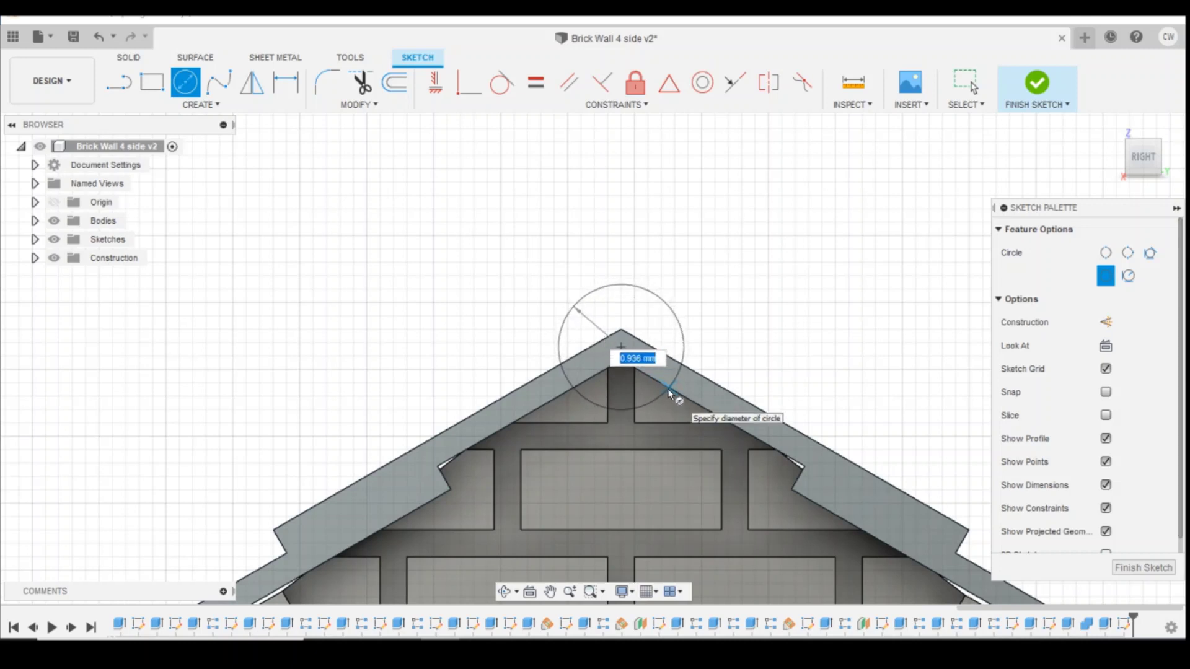
key(Escape)
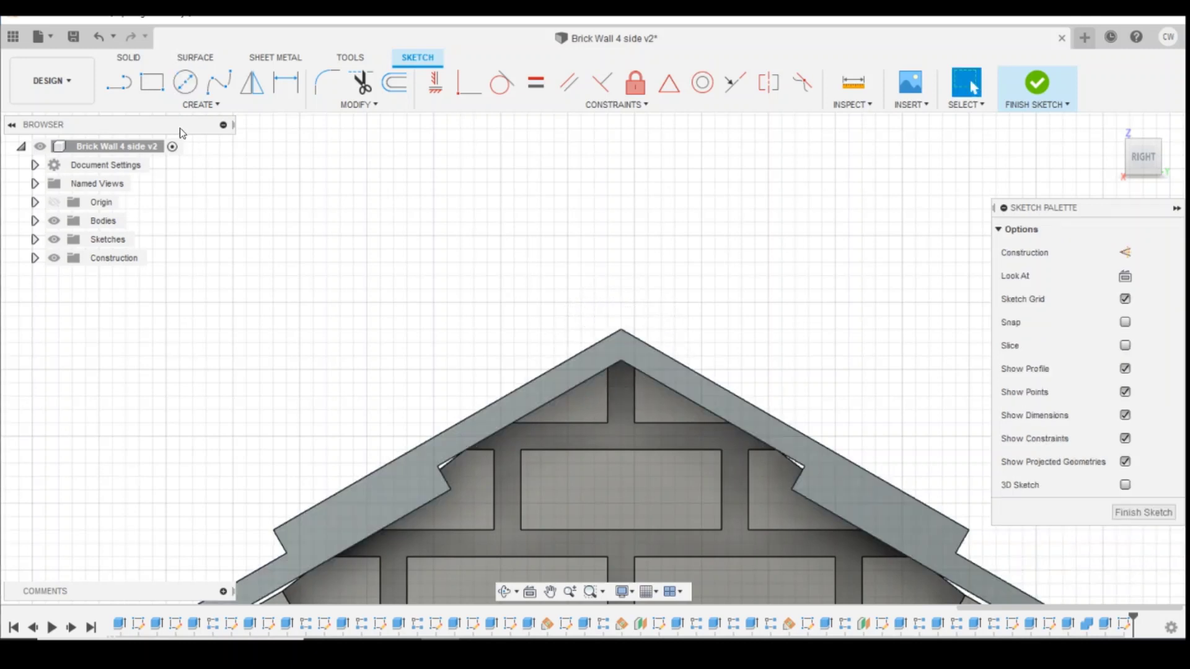
- Sketch a 1 mm diameter circle centred on the inner apex of the roof's end profile
click(184, 94)
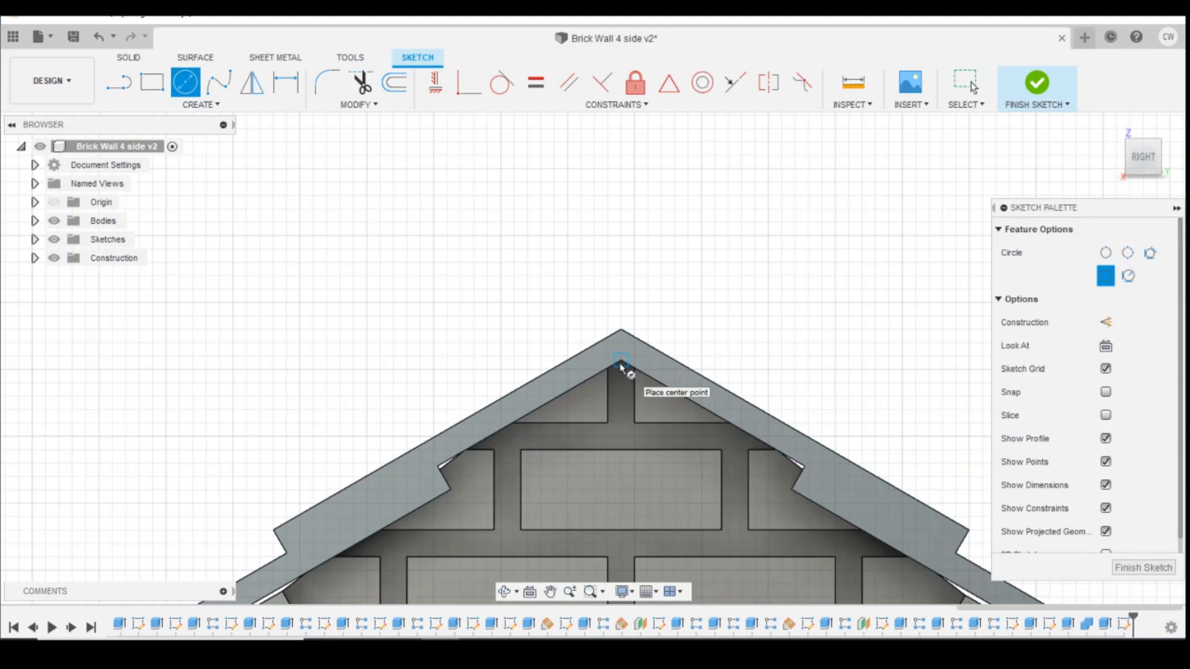
click(624, 367)
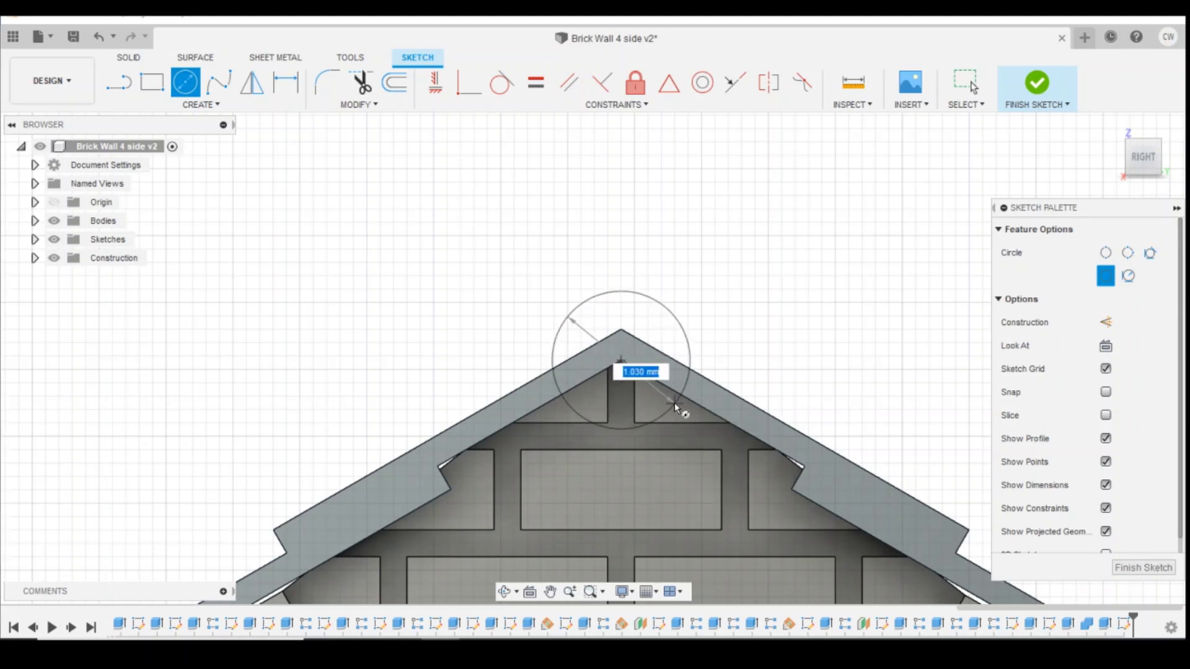
text(1)
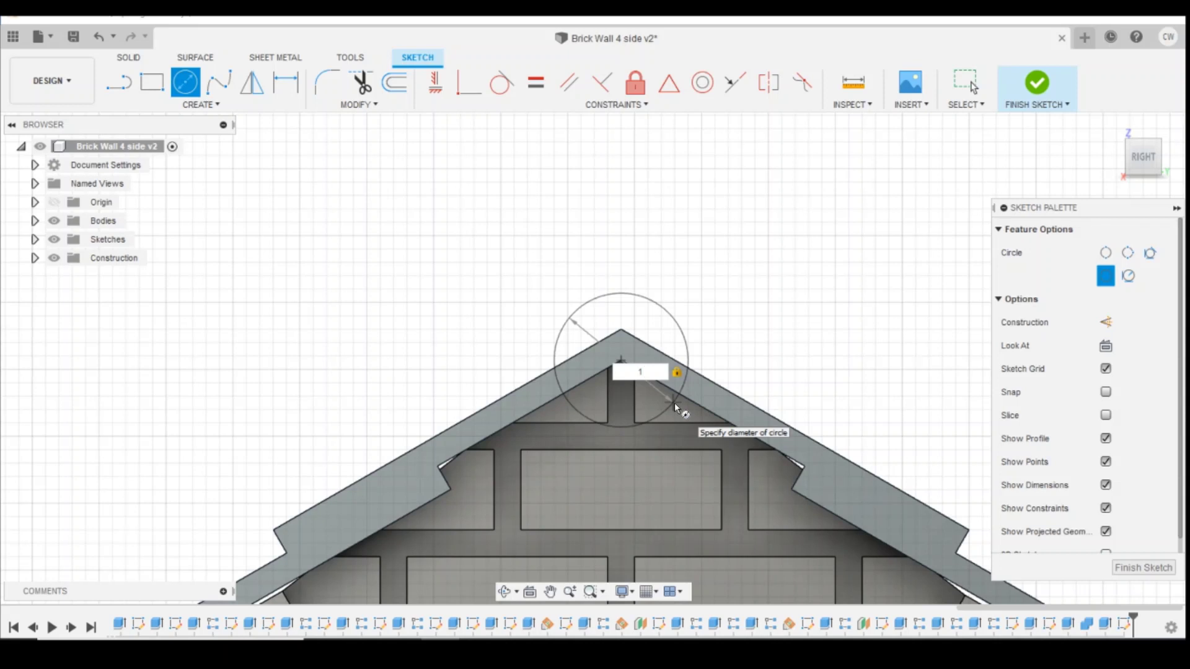
key(Return)
key(Escape)
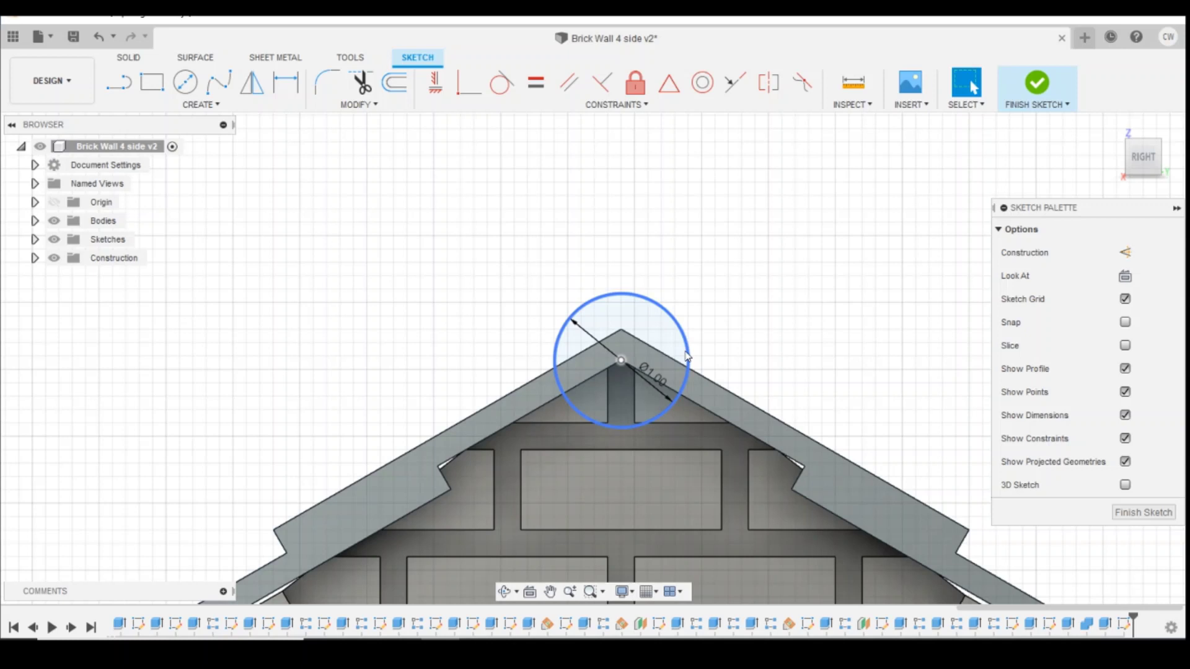
- Extrude the part of the circle above the roof ridge by -34.30 mm along the roof as a new body
click(646, 317)
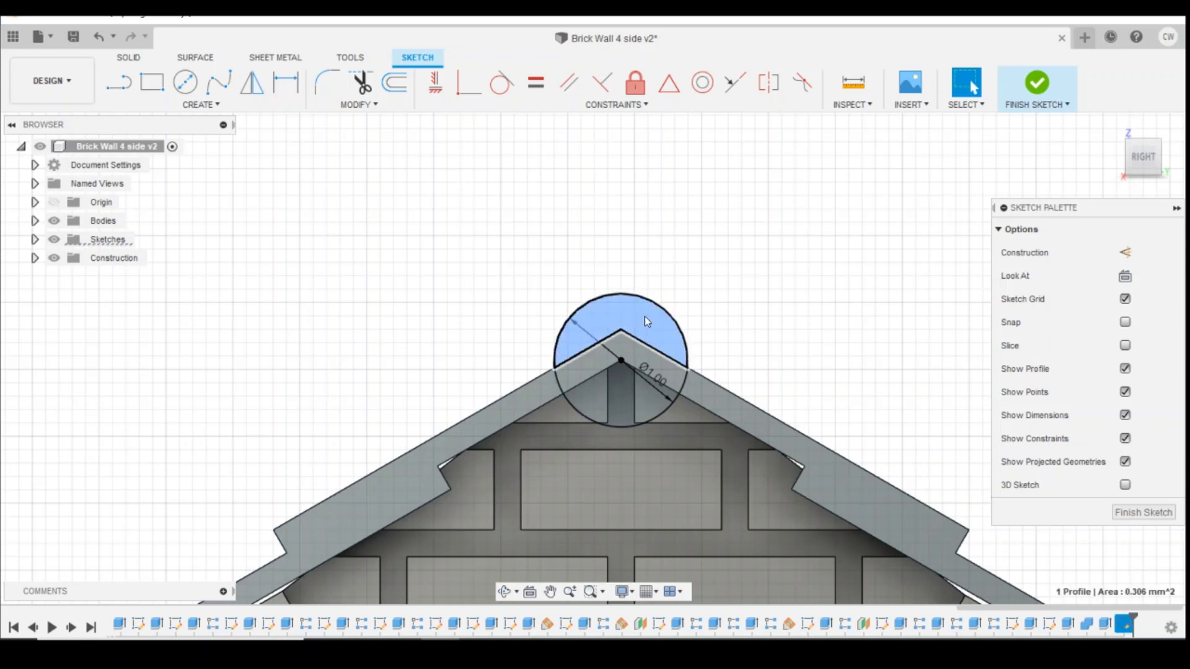
right_click(644, 322)
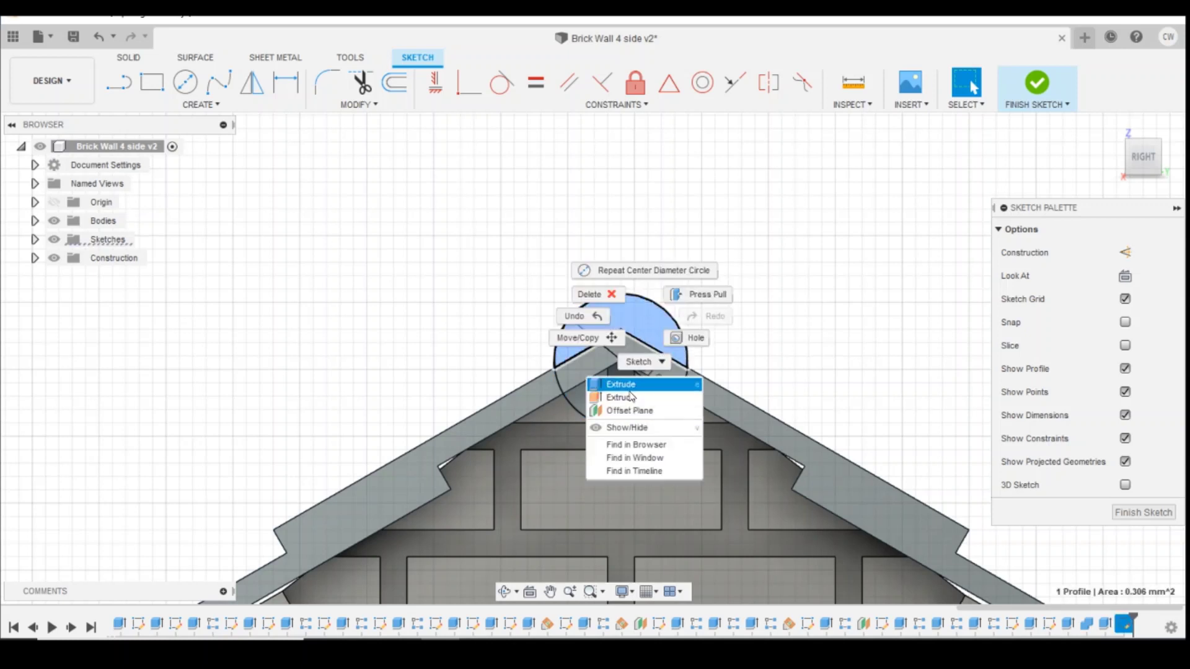
click(630, 390)
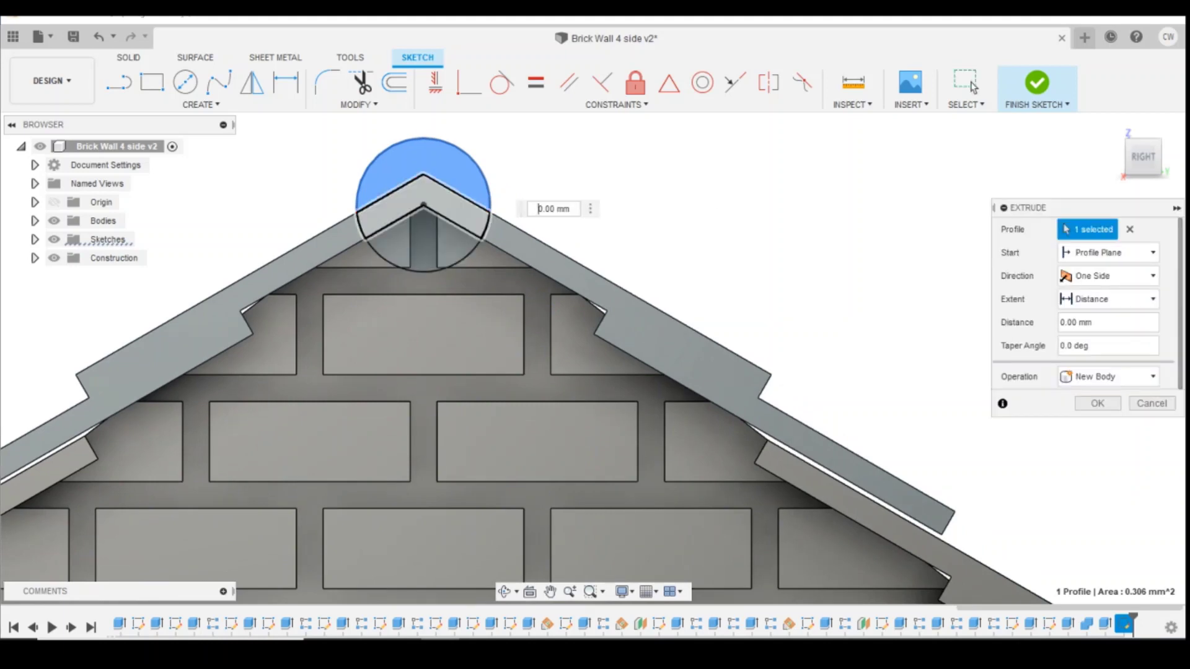
drag(1138, 152, 1066, 328)
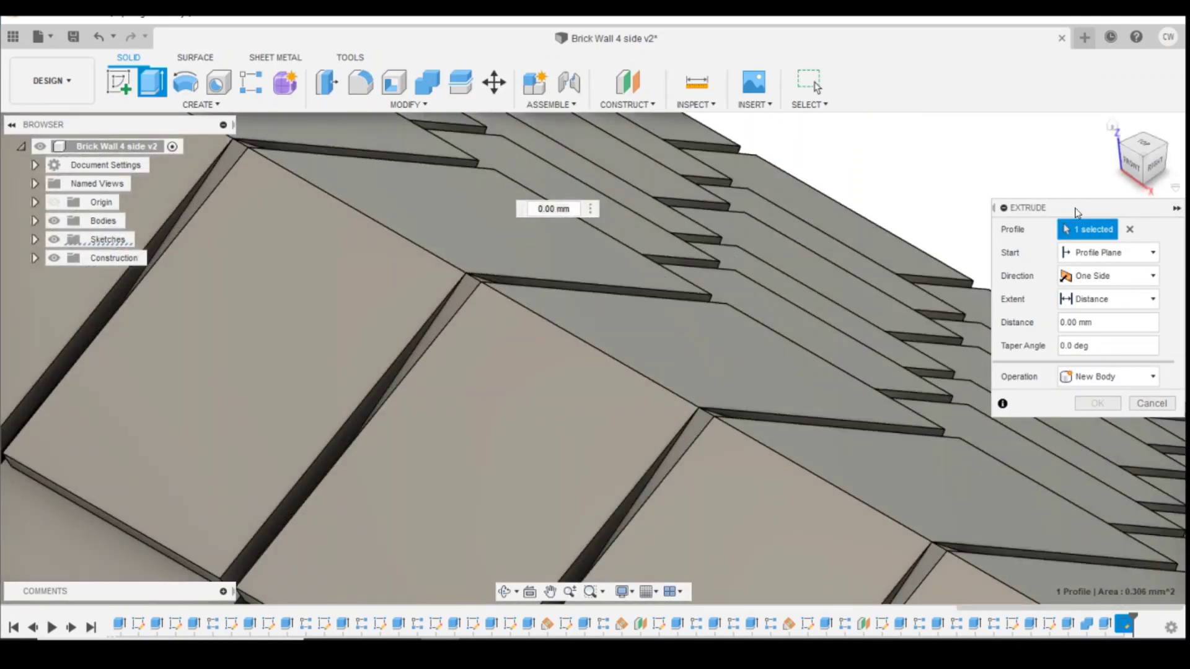
scroll(871, 341, down, 10)
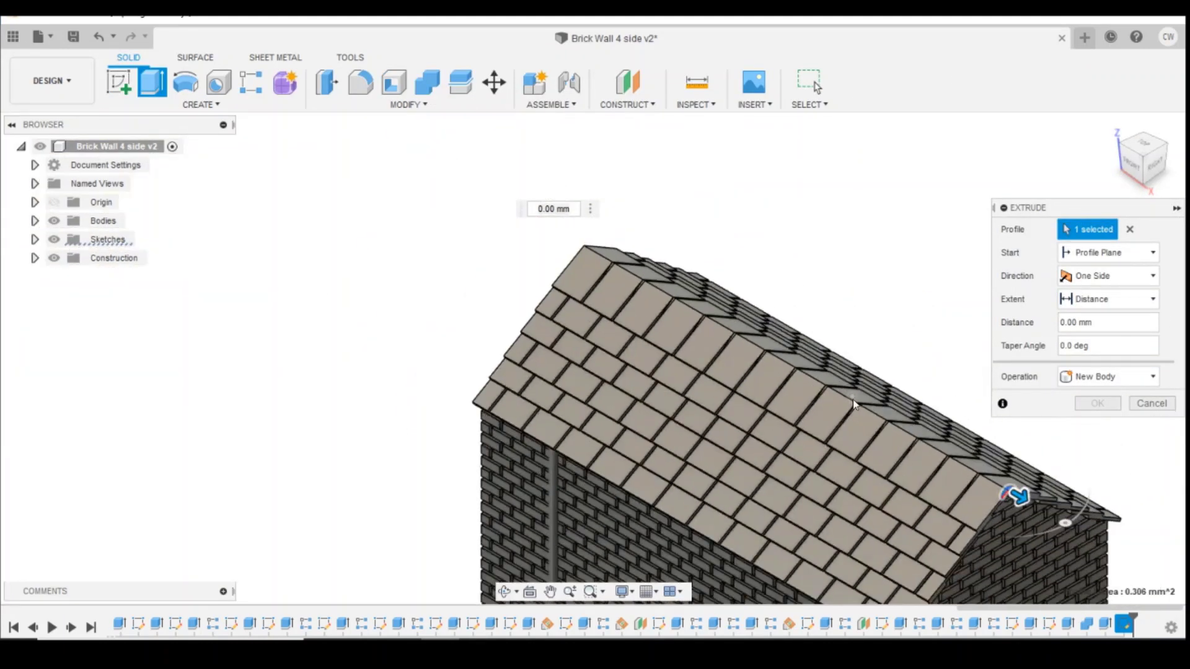
click(1120, 146)
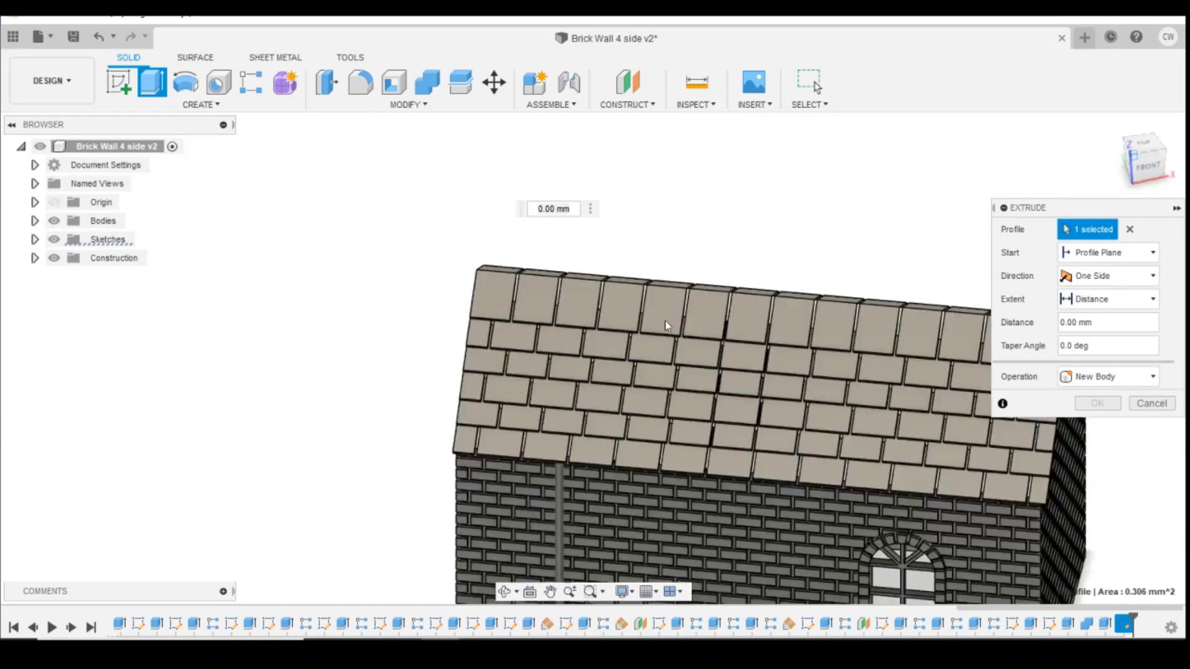
scroll(409, 365, up, 7)
click(373, 376)
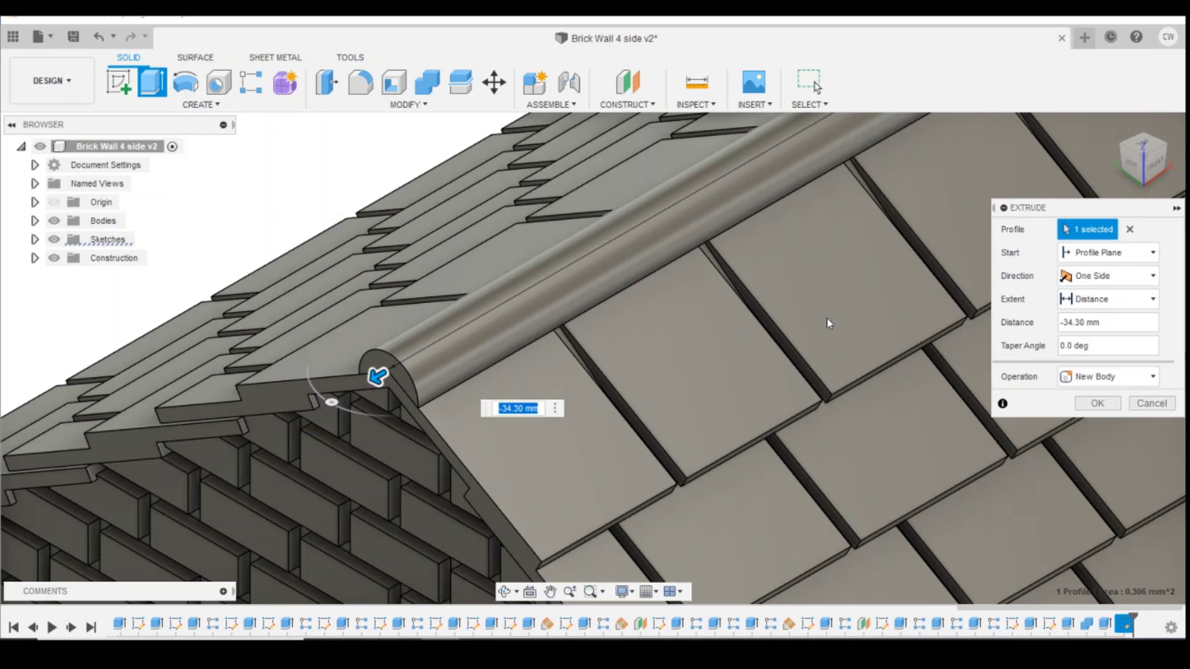
click(1095, 378)
click(1096, 400)
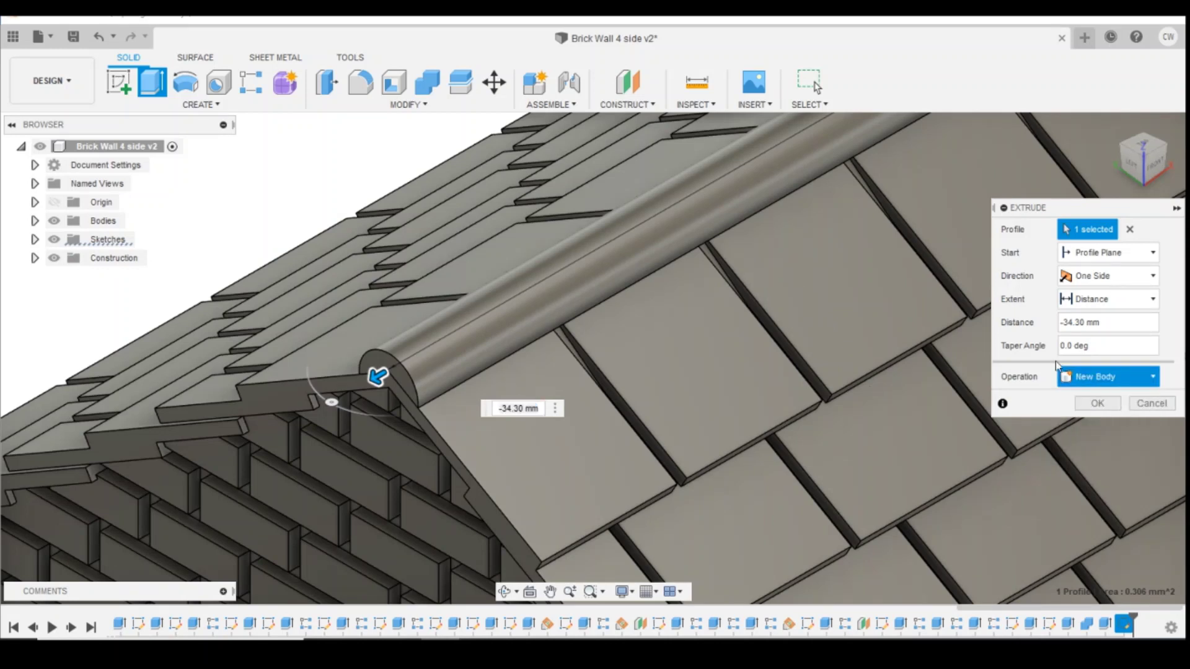
click(1096, 404)
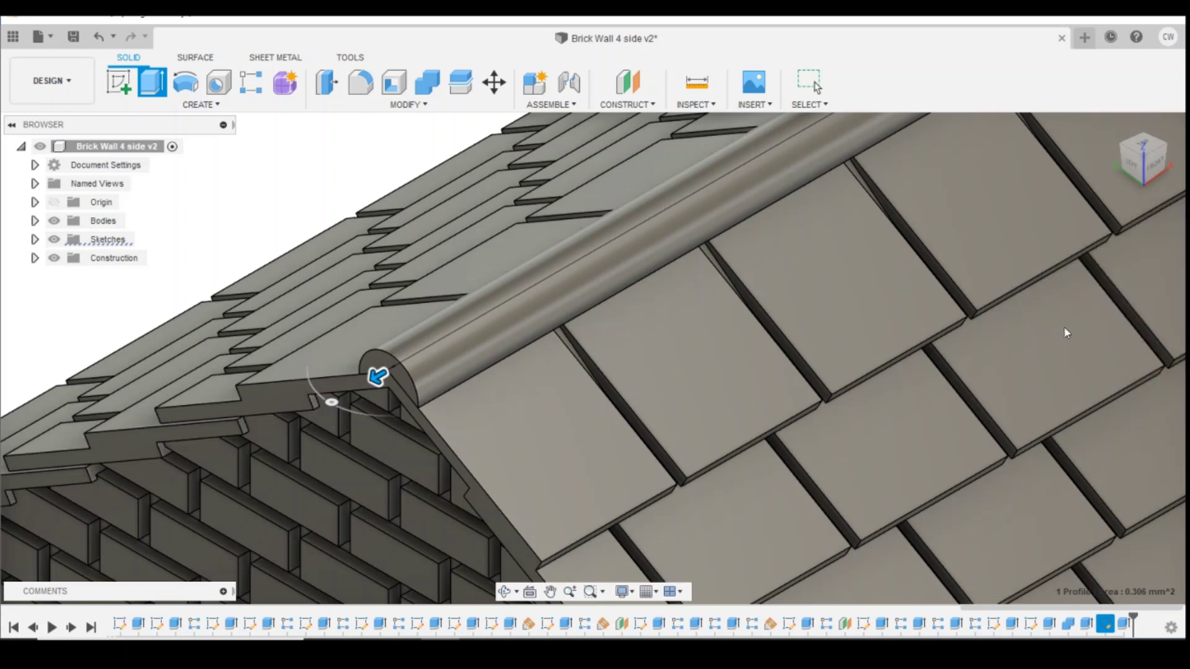
key(Escape)
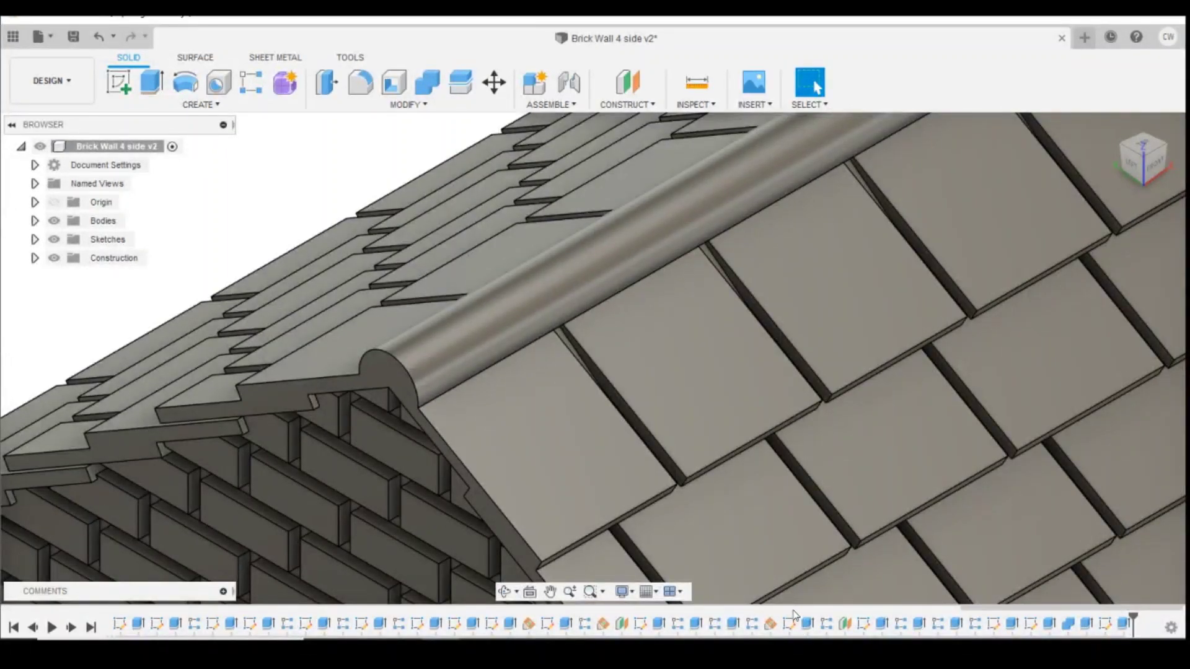
- Start a sketch on the inner face of the gable end wall nearest the drainpipe, reached through the building's open underside
scroll(803, 496, down, 10)
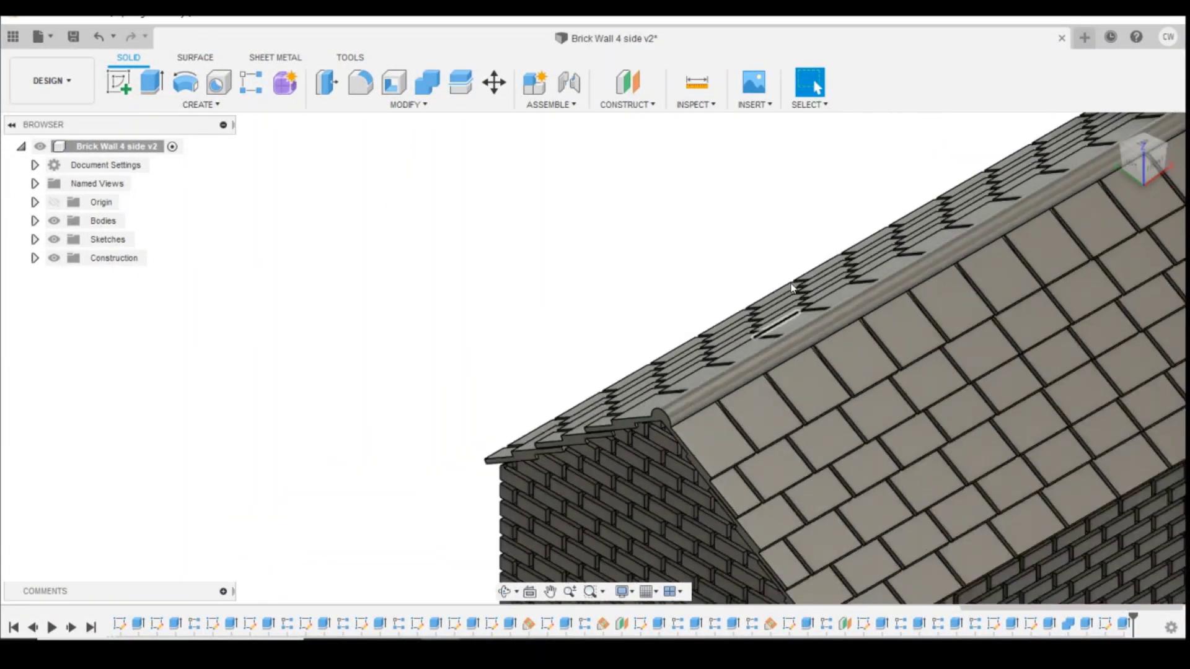
scroll(702, 359, up, 4)
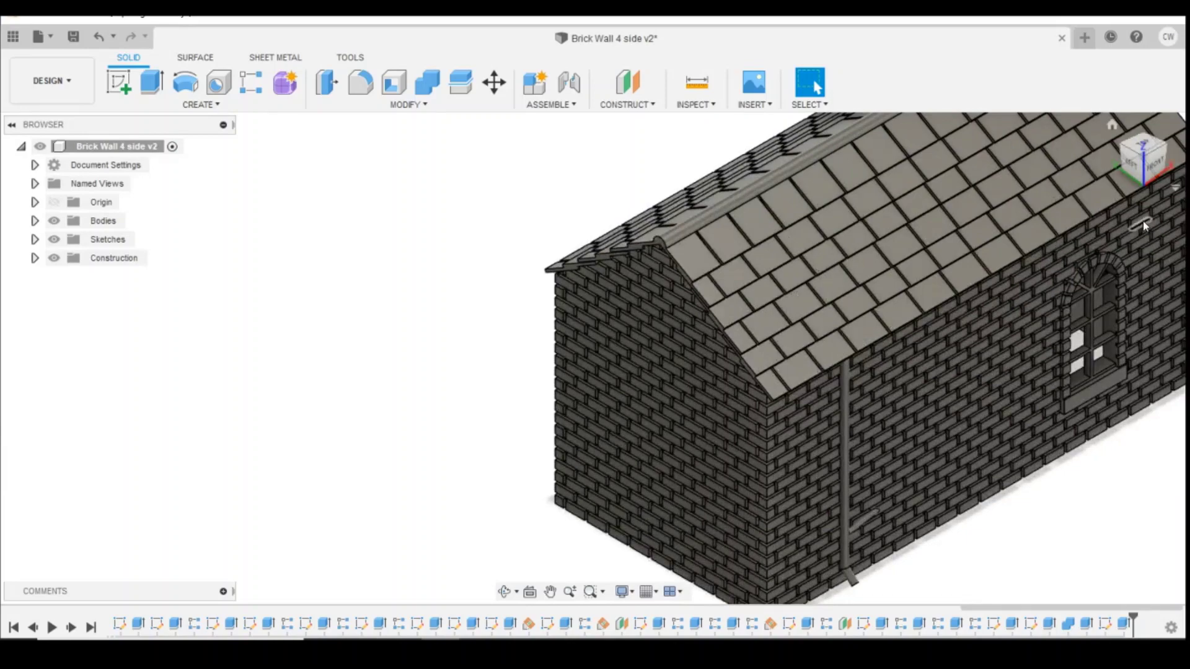
mouse_move(1153, 167)
mouse_down()
mouse_move(1116, 143)
mouse_move(1112, 124)
mouse_up()
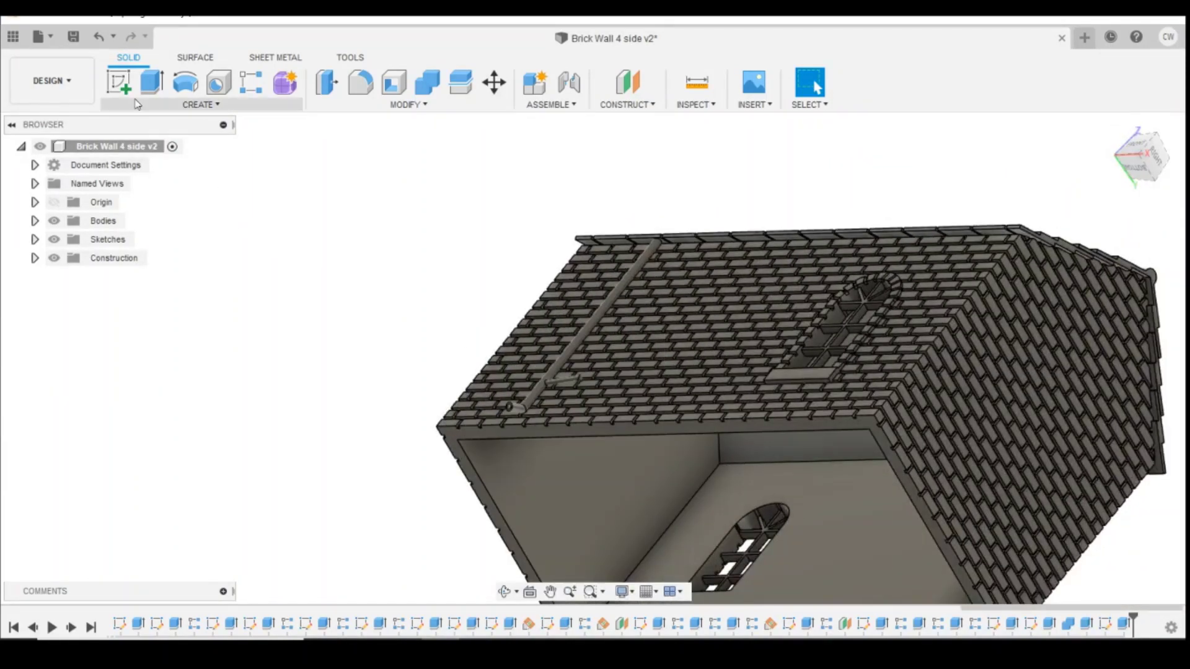
click(119, 82)
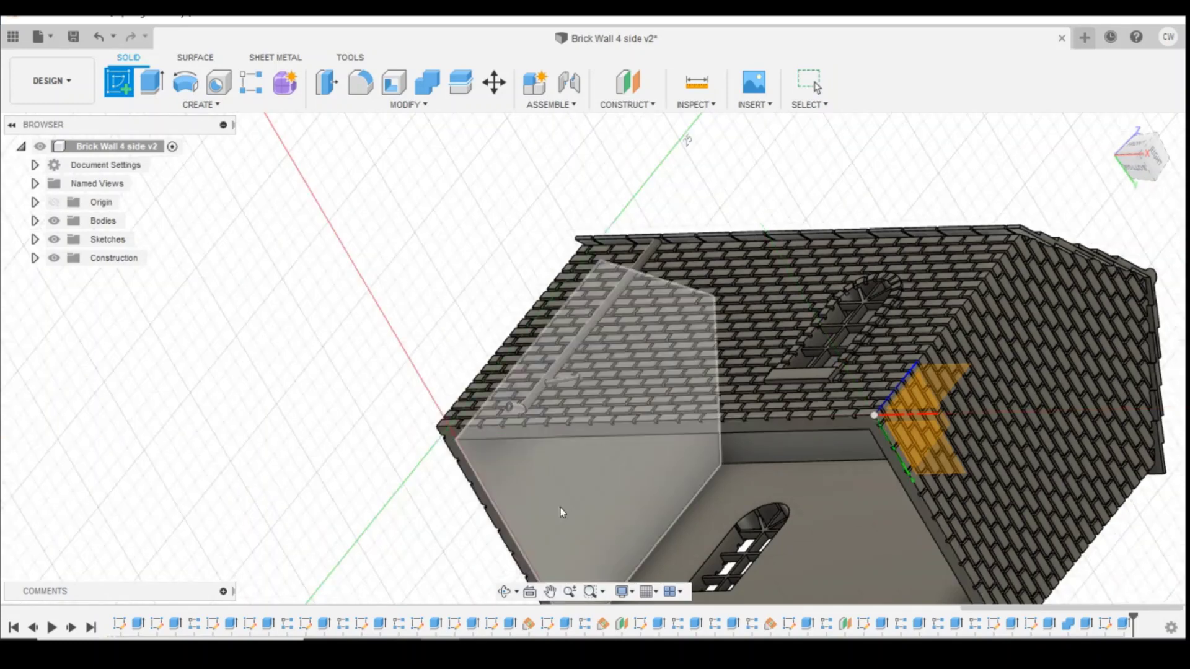
click(604, 527)
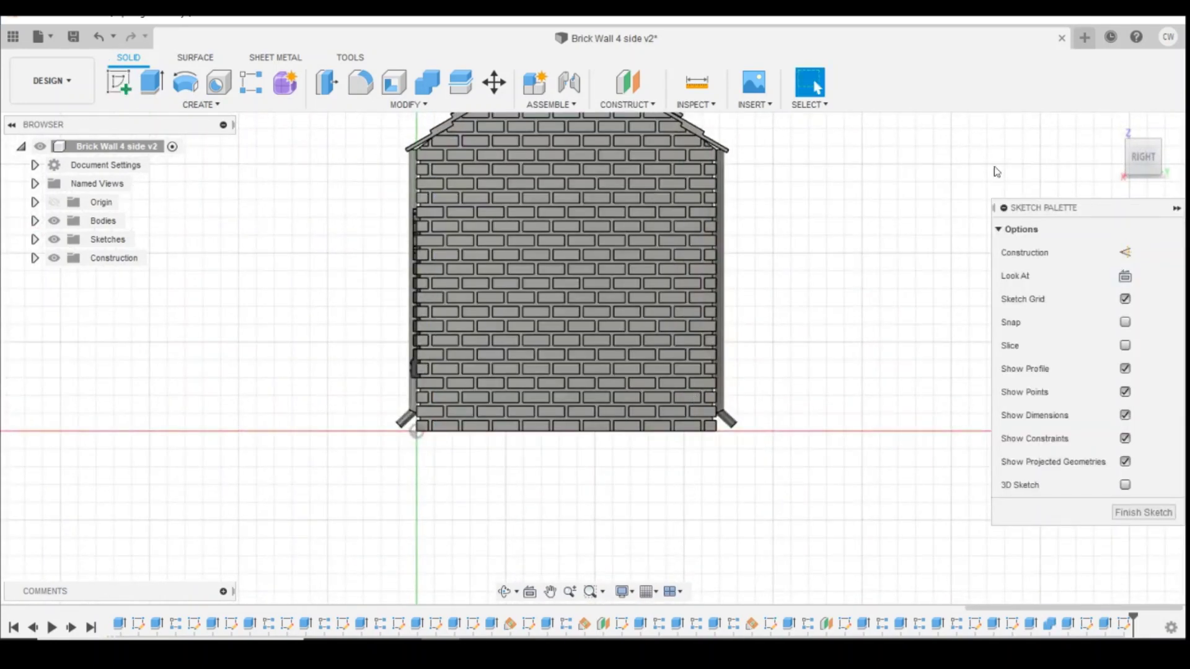
- Sketch a 12 mm high by 7 mm wide two-point rectangle rising from the base edge of the inner gable wall
drag(1137, 159, 1163, 130)
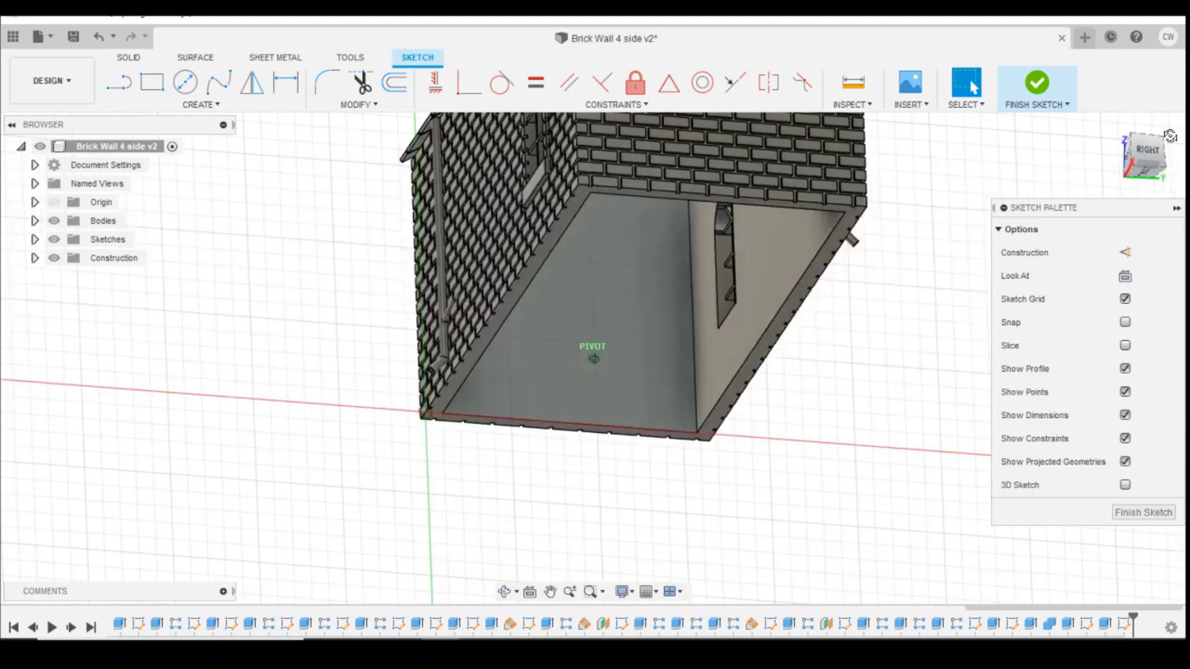
click(161, 91)
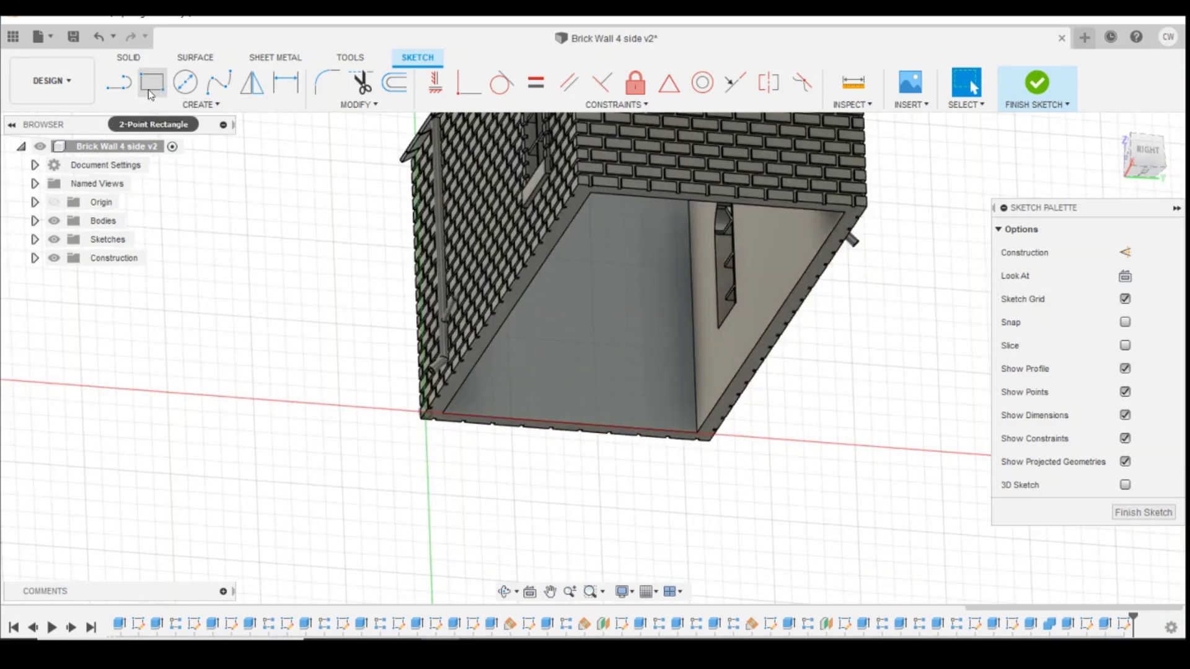
click(200, 104)
mouse_move(205, 139)
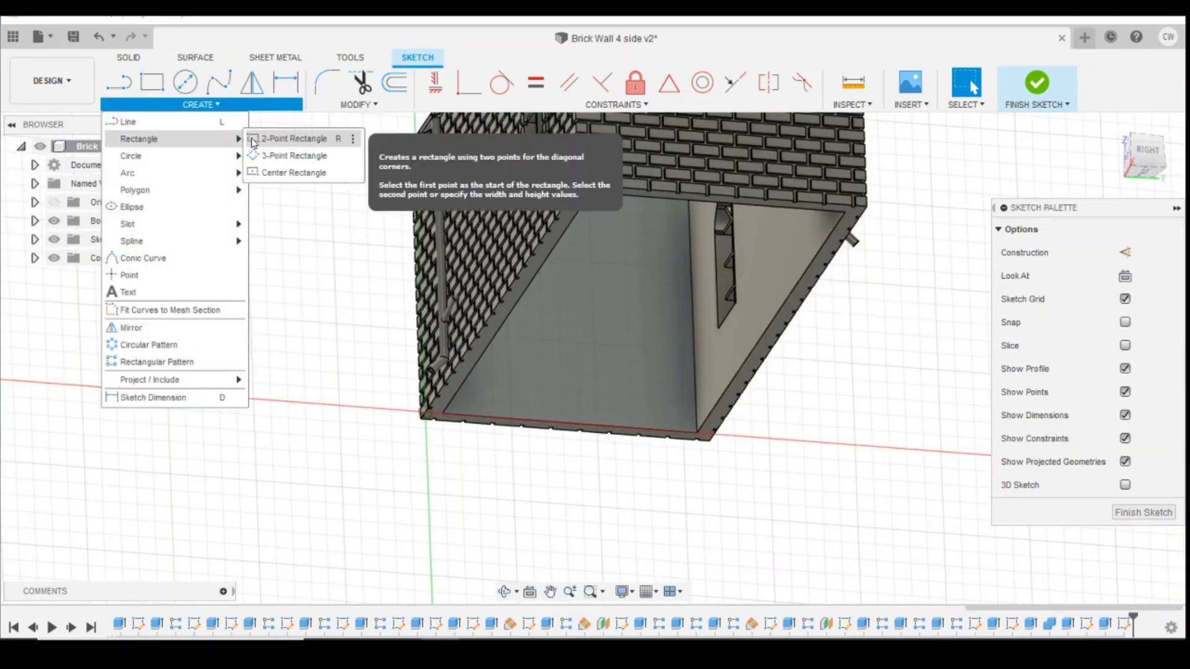
click(252, 139)
click(510, 425)
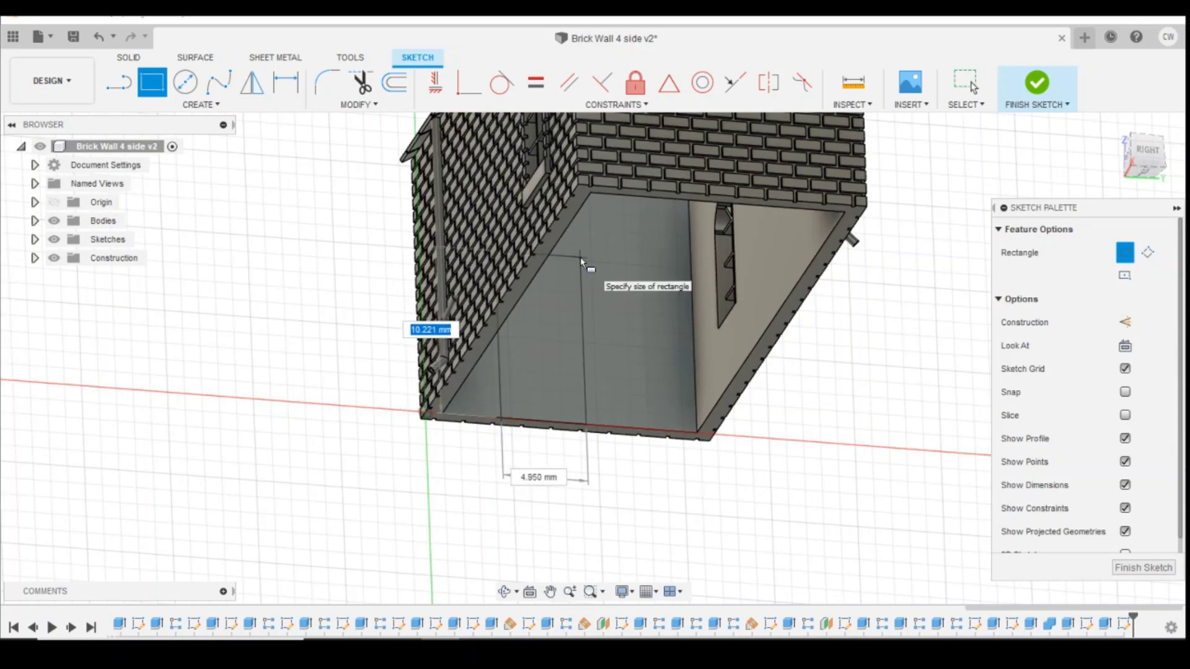
text(12)
key(Tab)
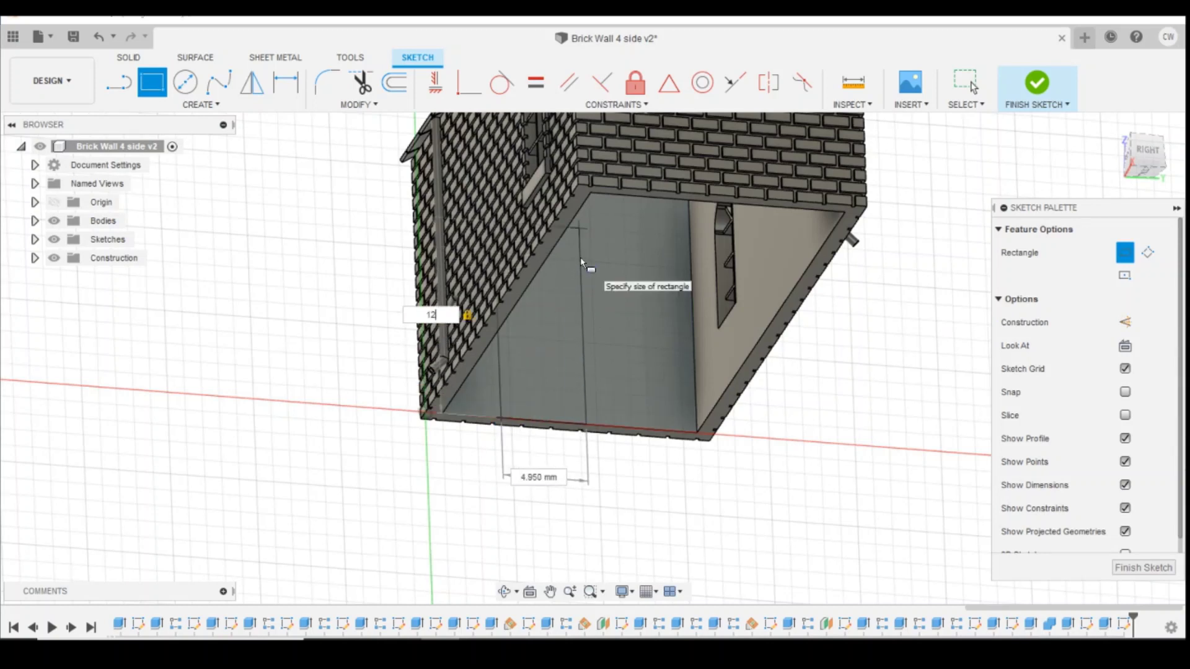
key(Tab)
text(7)
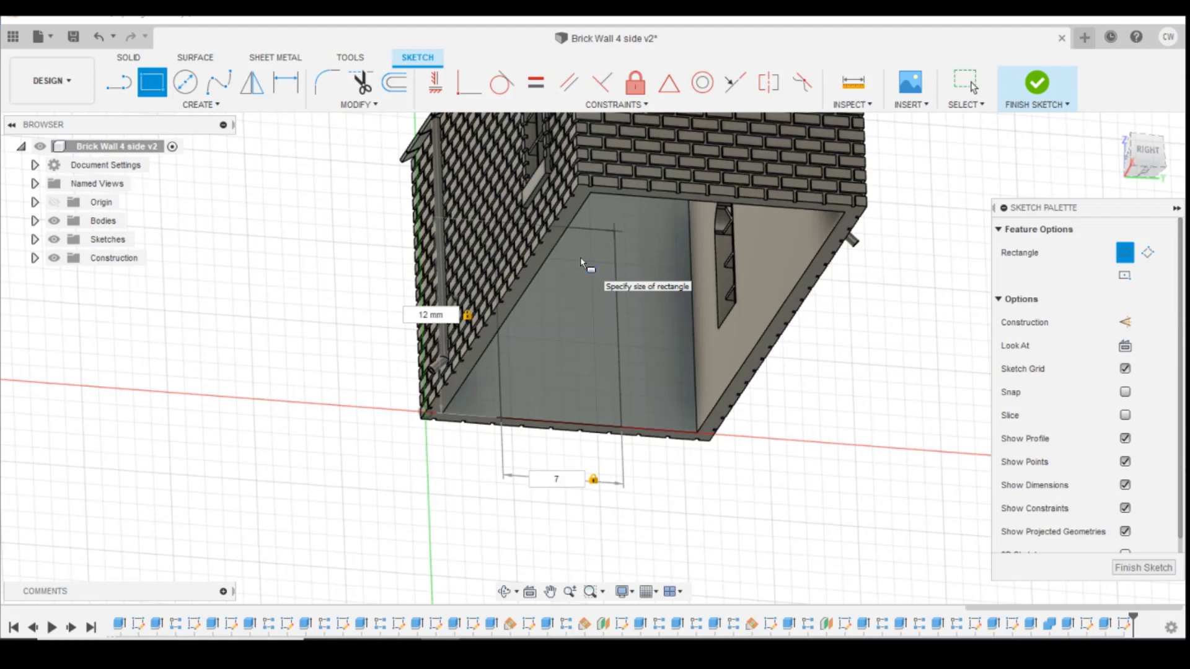
key(Return)
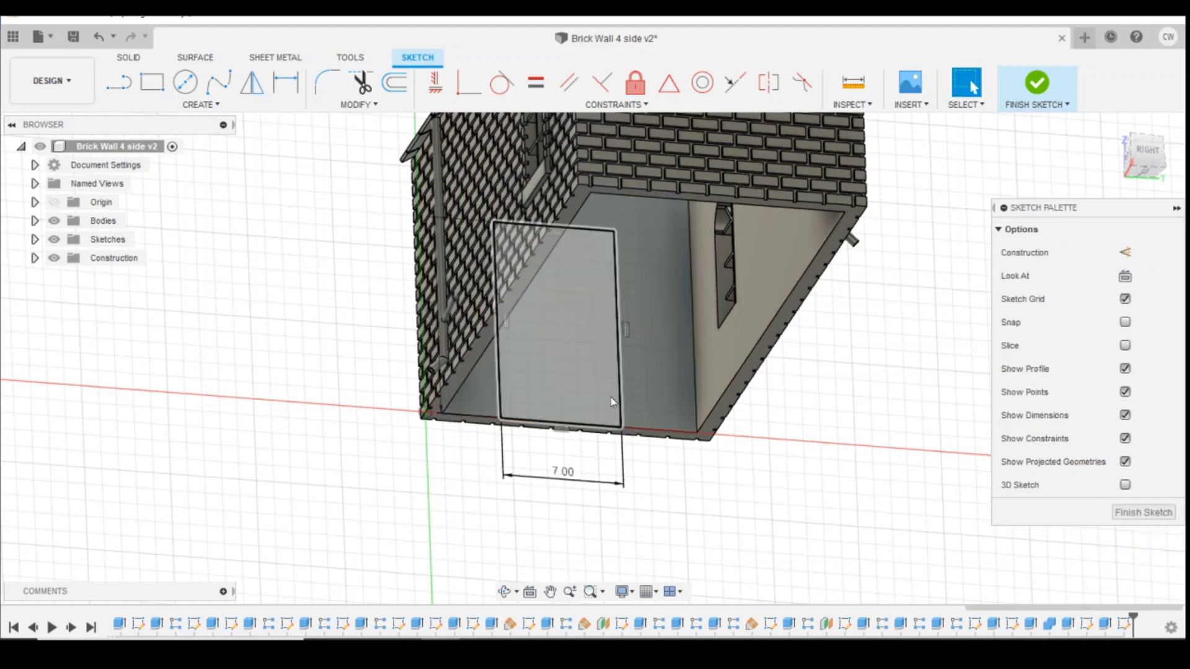
- Dimension the rectangle's lower corner 5 mm from the gable wall's inner corner beside the side wall with the visible arched window
key(d)
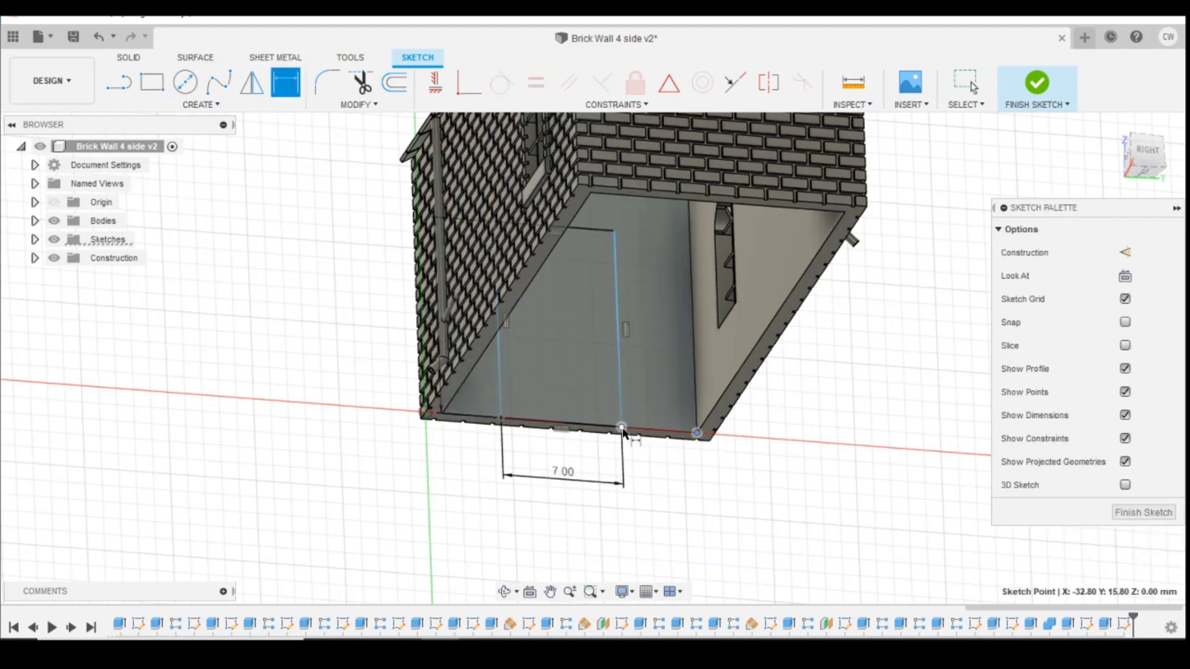
click(633, 437)
click(697, 432)
click(704, 435)
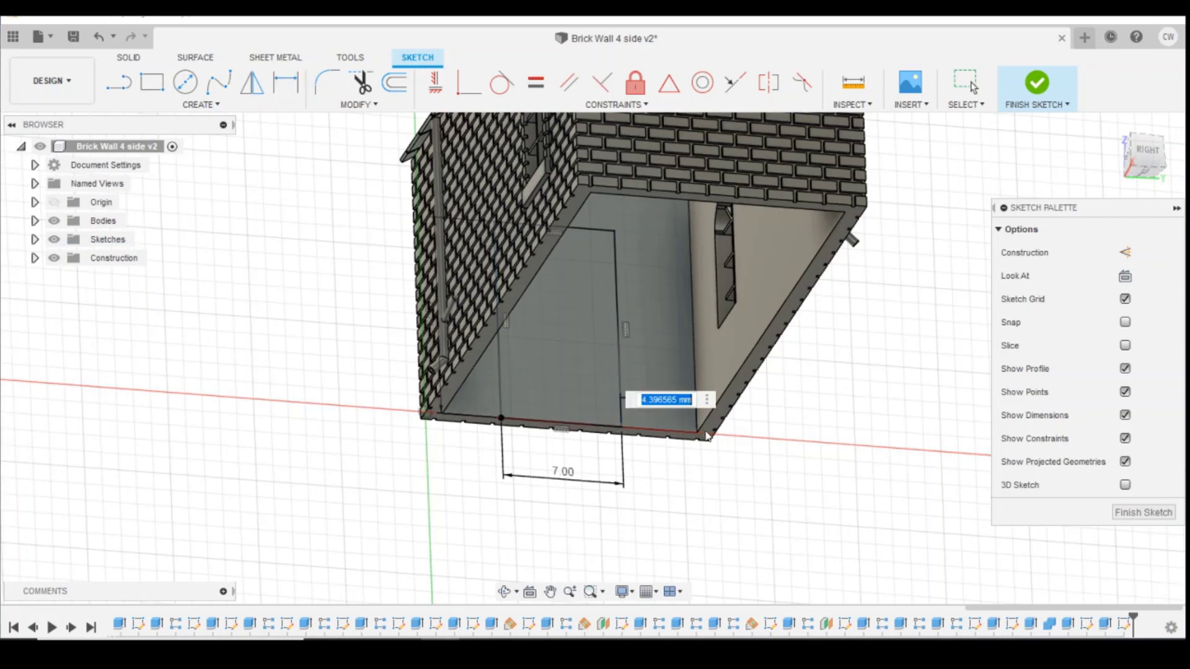
text(4)
key(Return)
key(Escape)
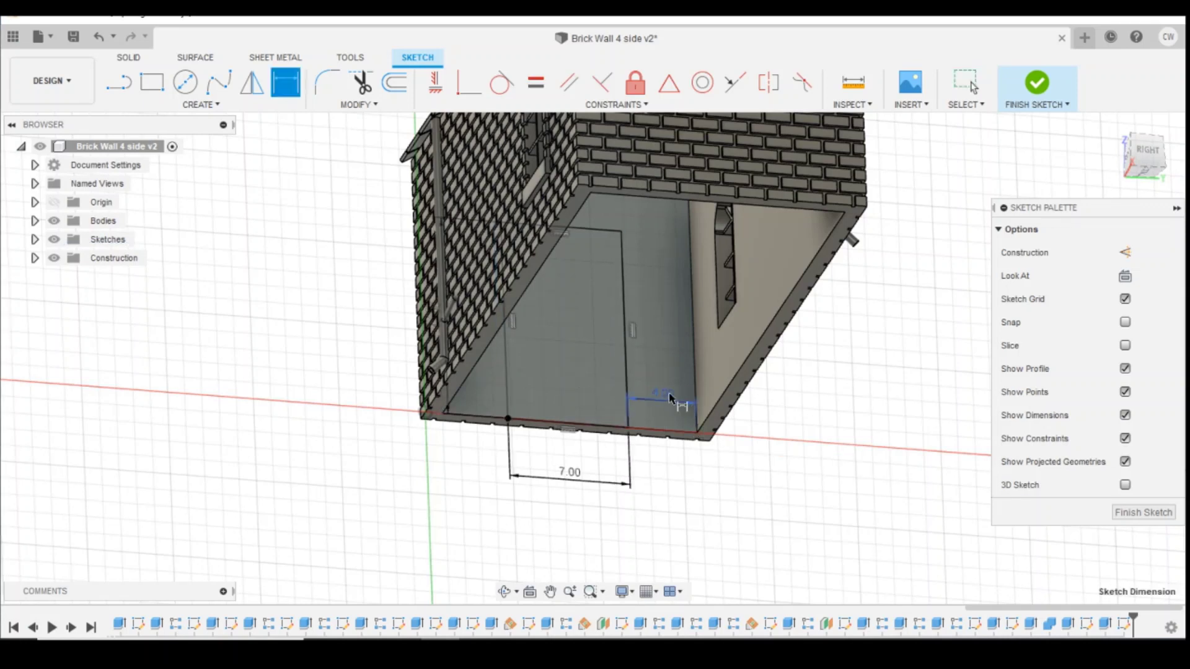
double_click(662, 393)
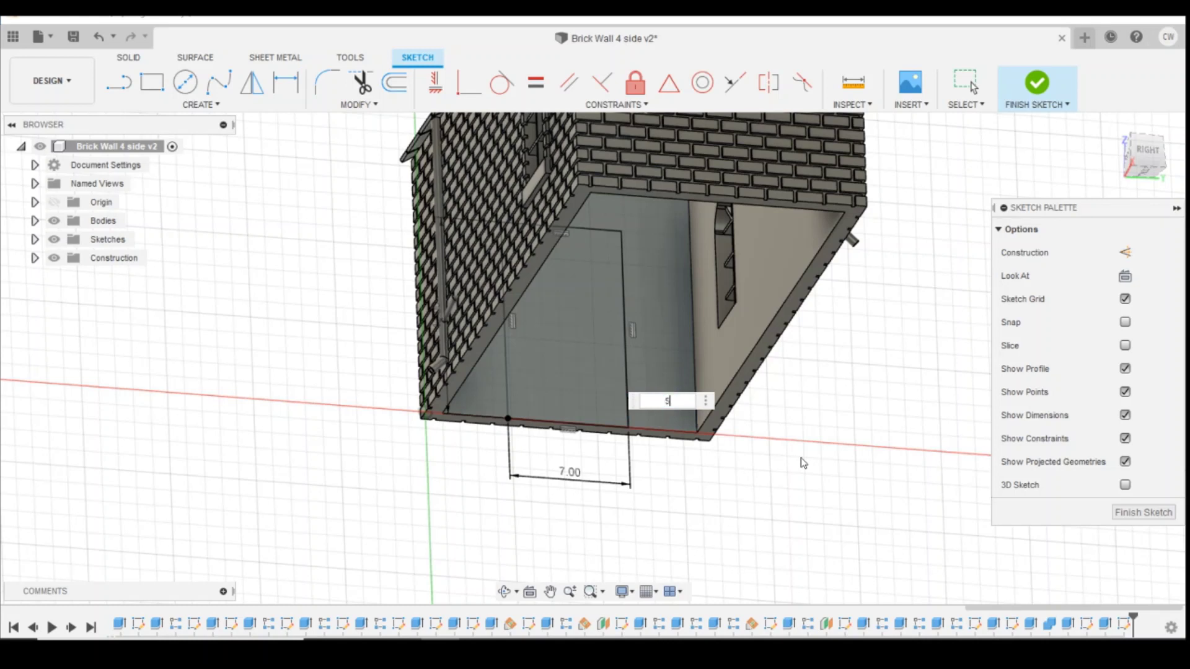
text(5)
key(Return)
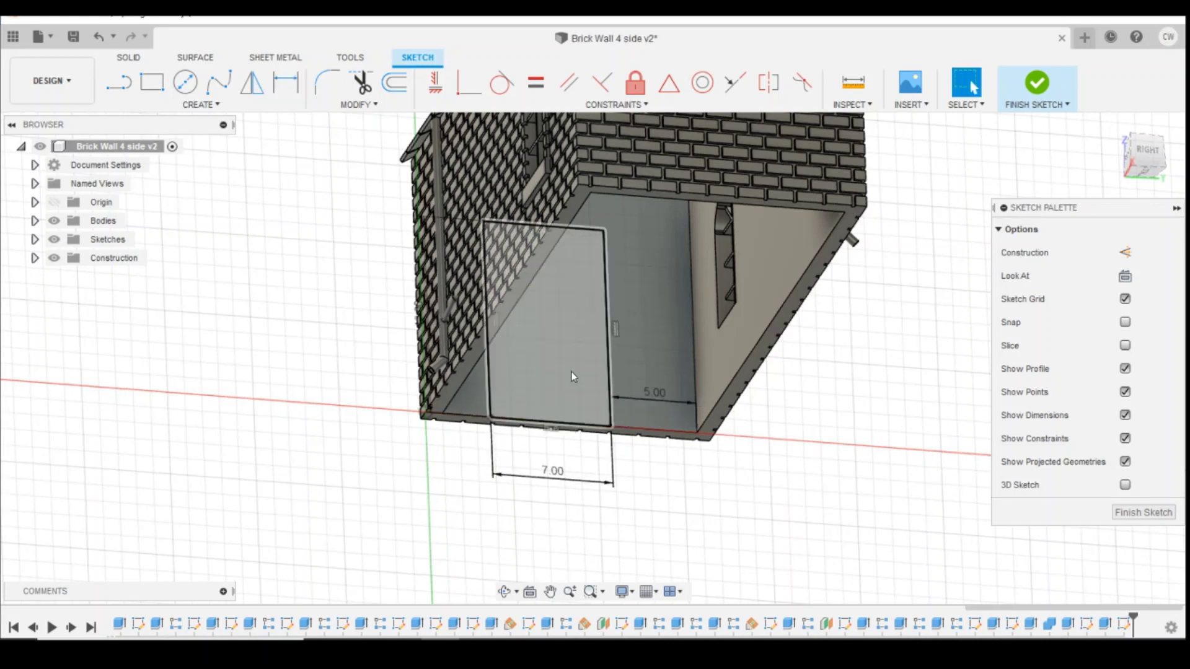
- Extrude the rectangle profile -7 mm as a cut through the gable end wall to open the doorway
click(571, 376)
right_click(572, 376)
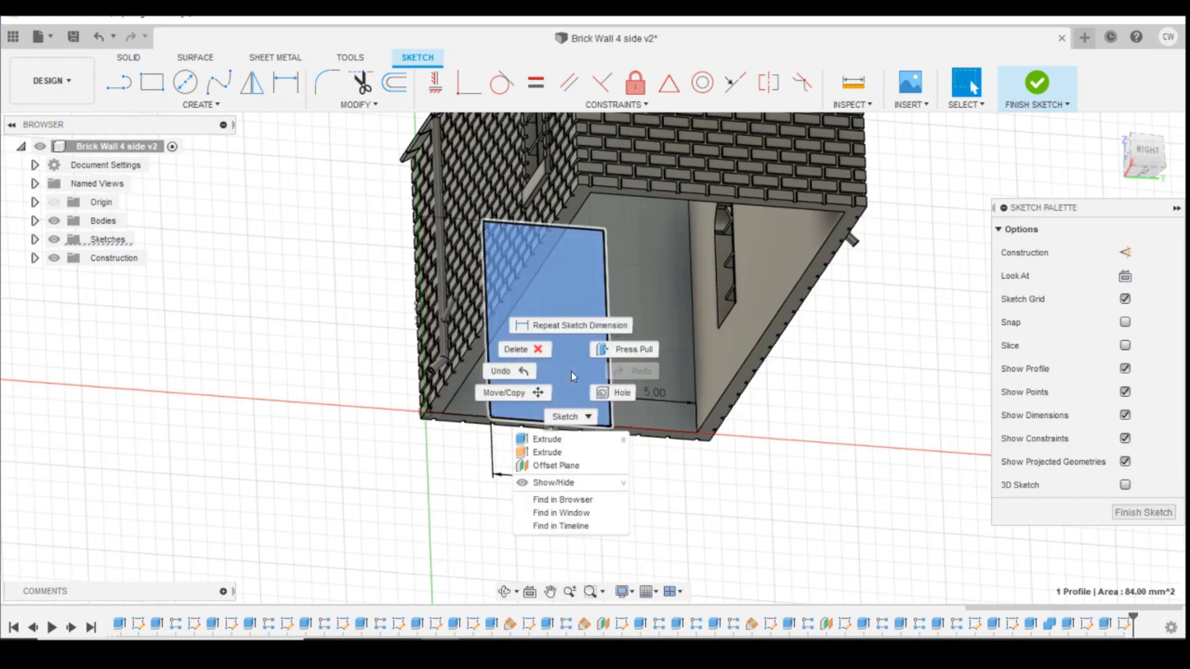
click(573, 444)
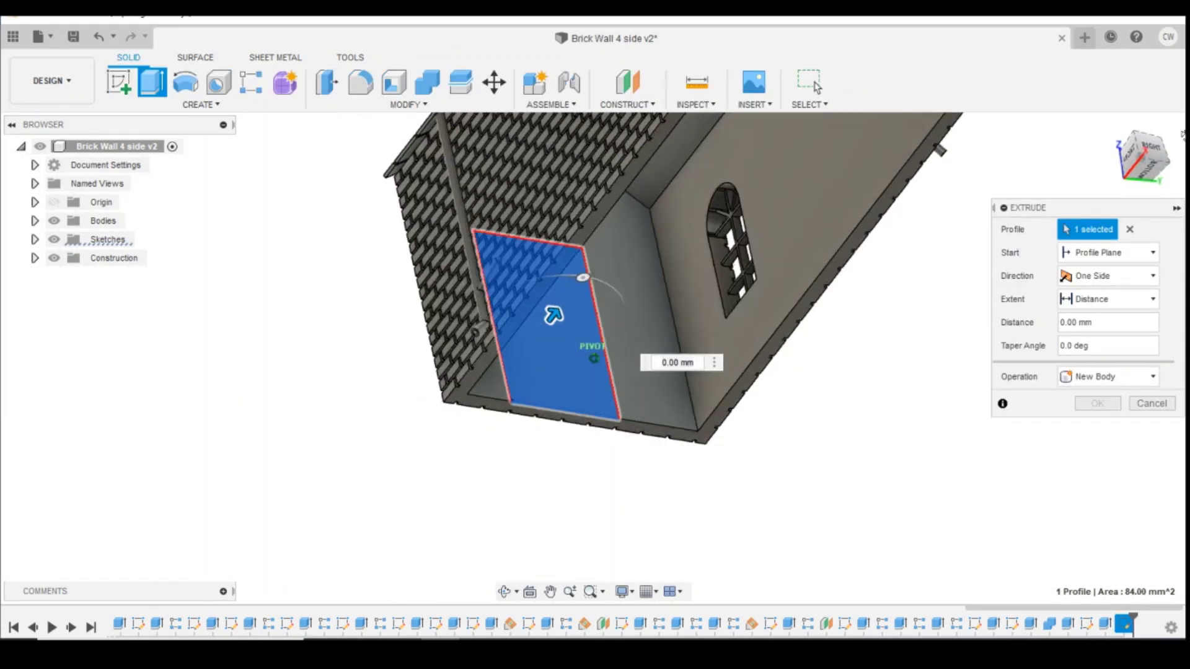
shift+middle_drag(1184, 135, 979, 223)
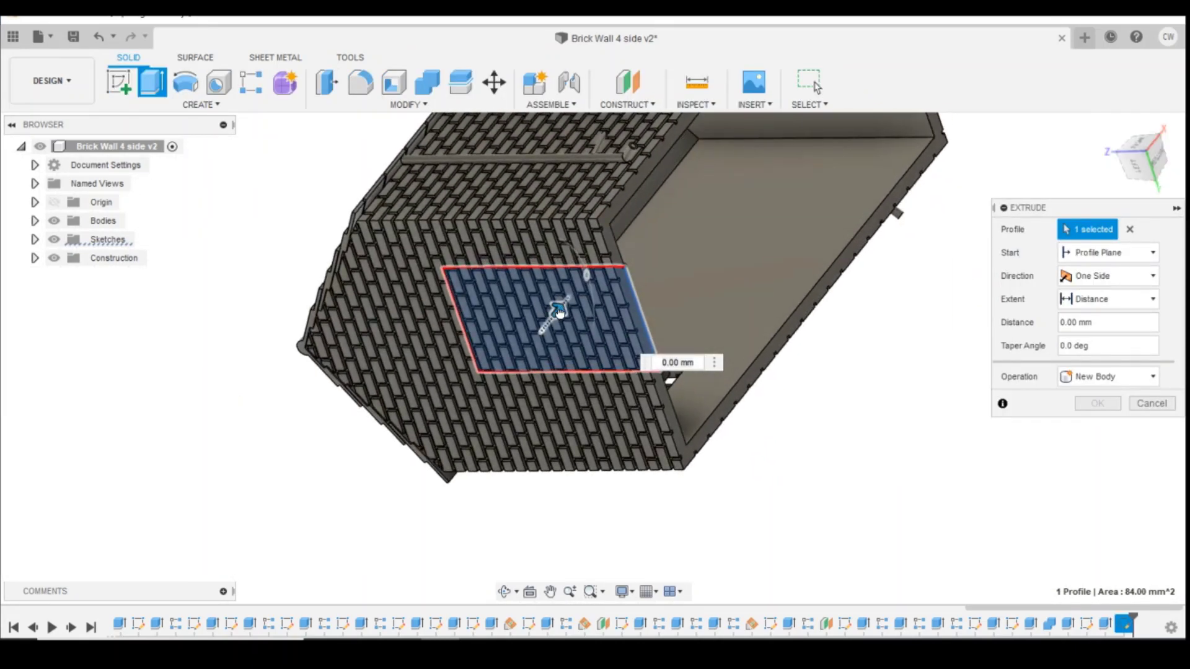
drag(557, 308, 489, 396)
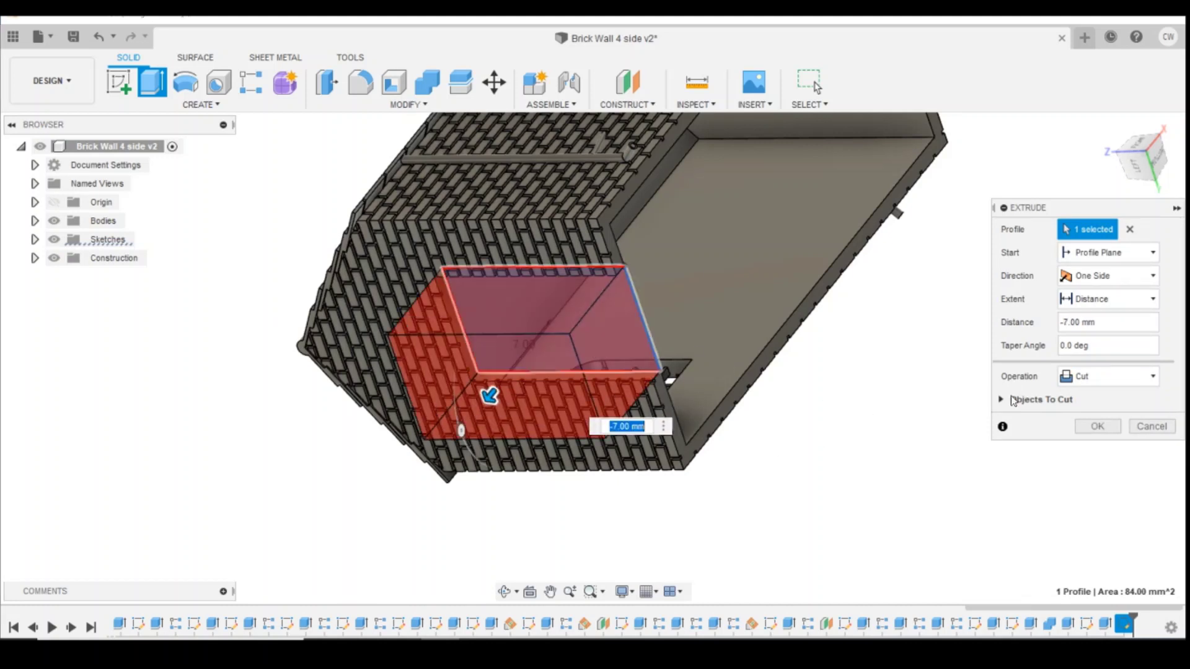
click(1095, 427)
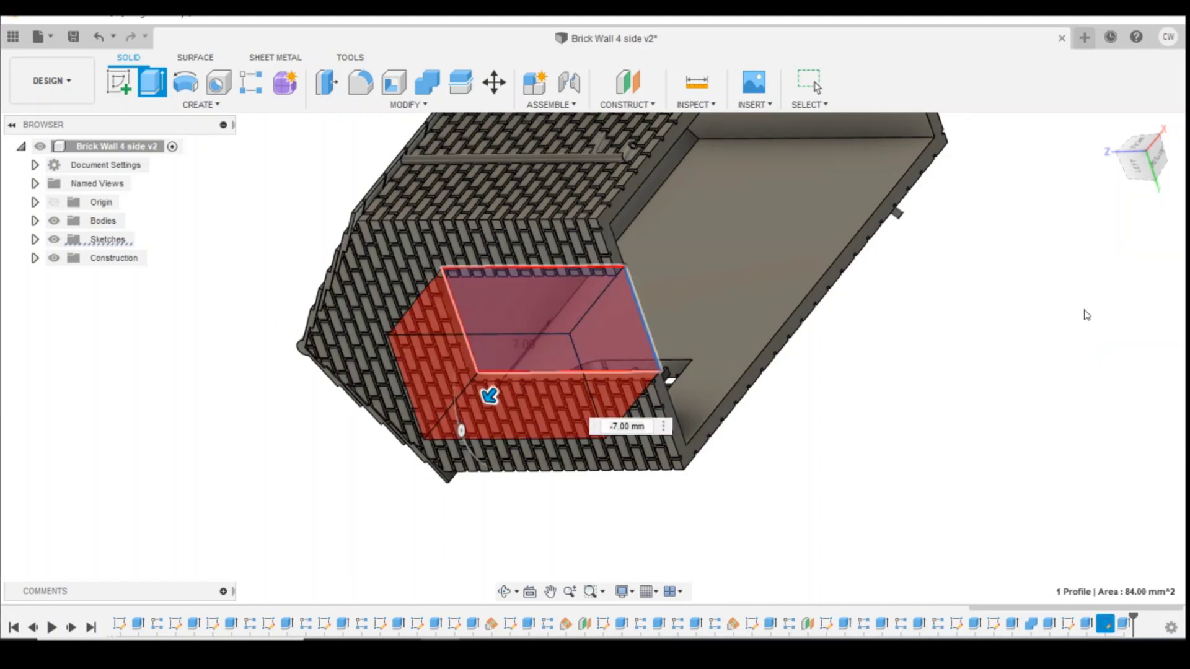
- Start a new sketch on the inner face of the gable end wall beside the doorway opening
click(1114, 151)
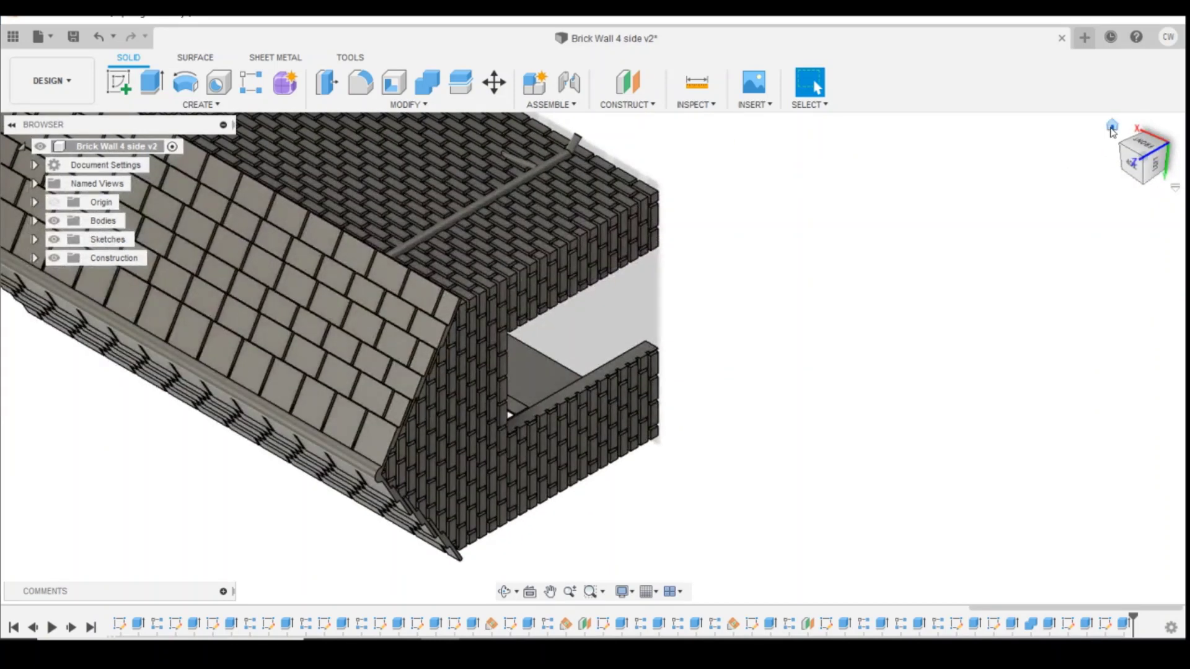
click(1113, 128)
click(1122, 145)
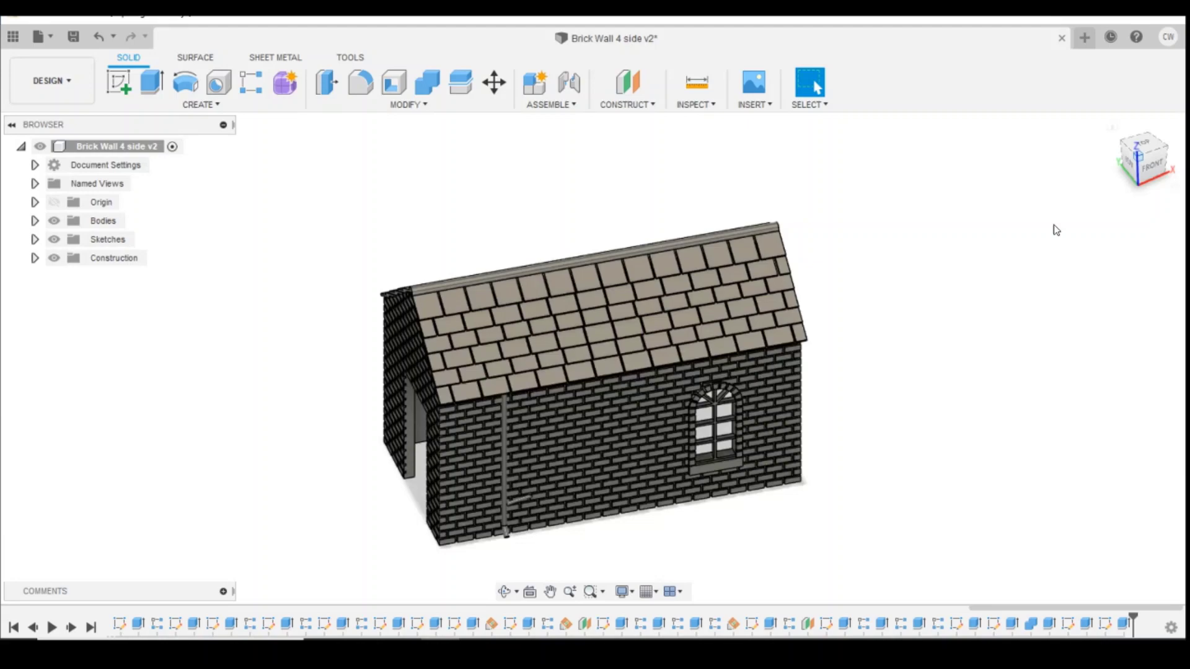
scroll(488, 440, up, 3)
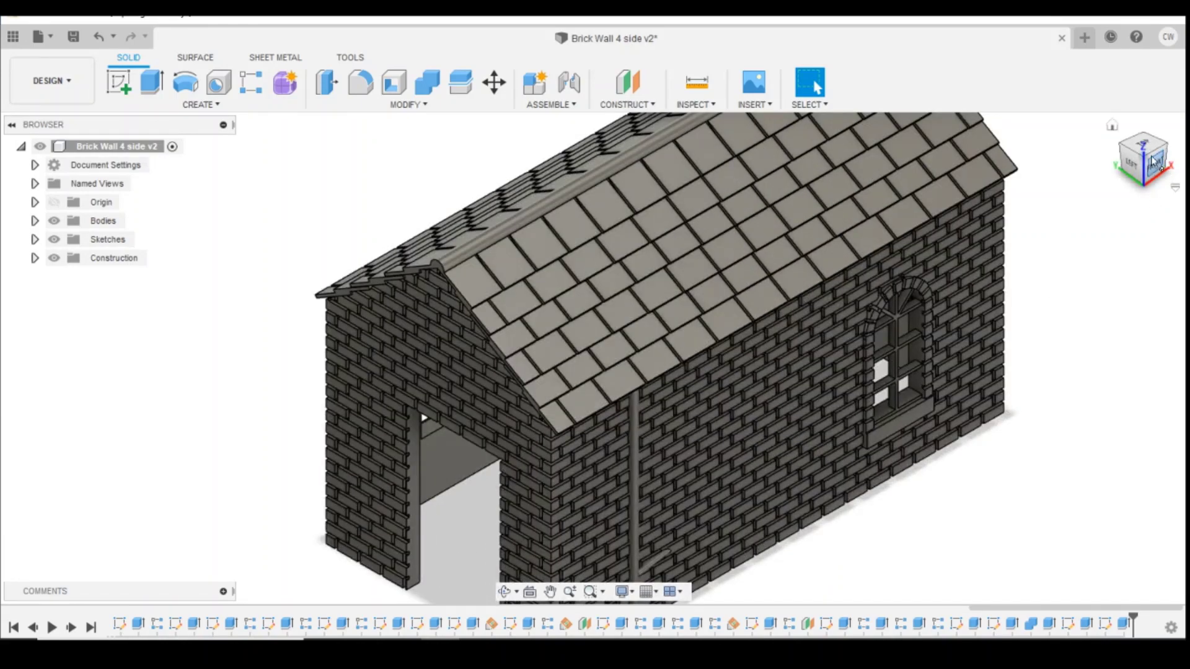
mouse_move(1155, 160)
mouse_down()
mouse_move(1112, 64)
mouse_move(1085, 57)
mouse_up()
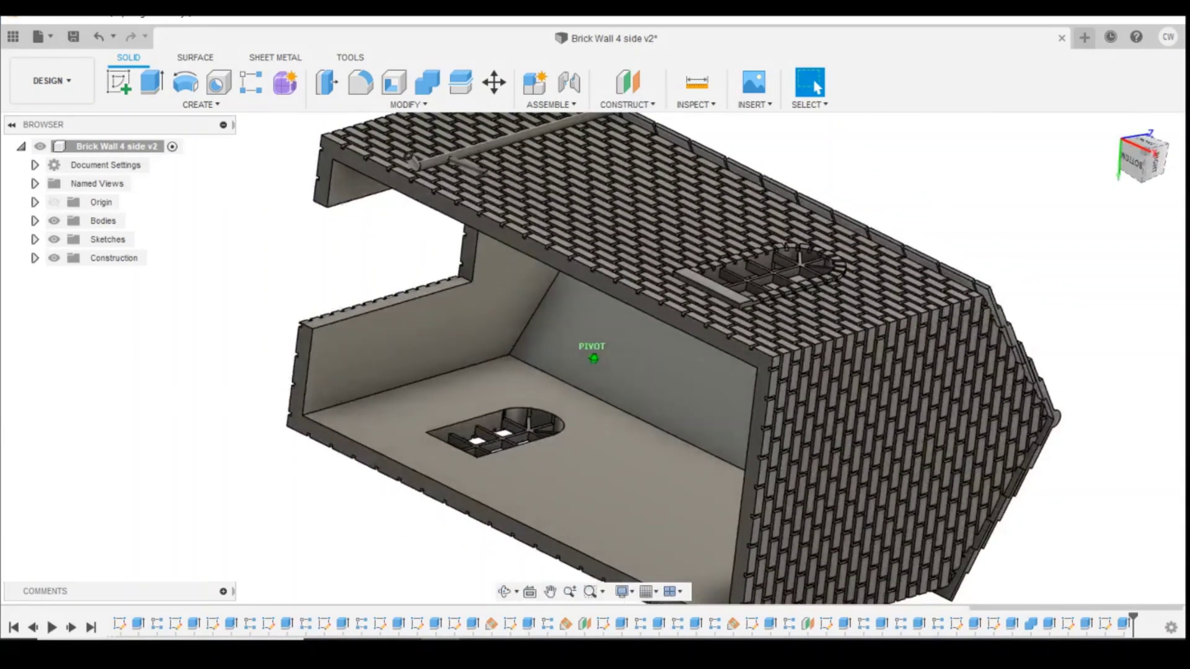
click(124, 89)
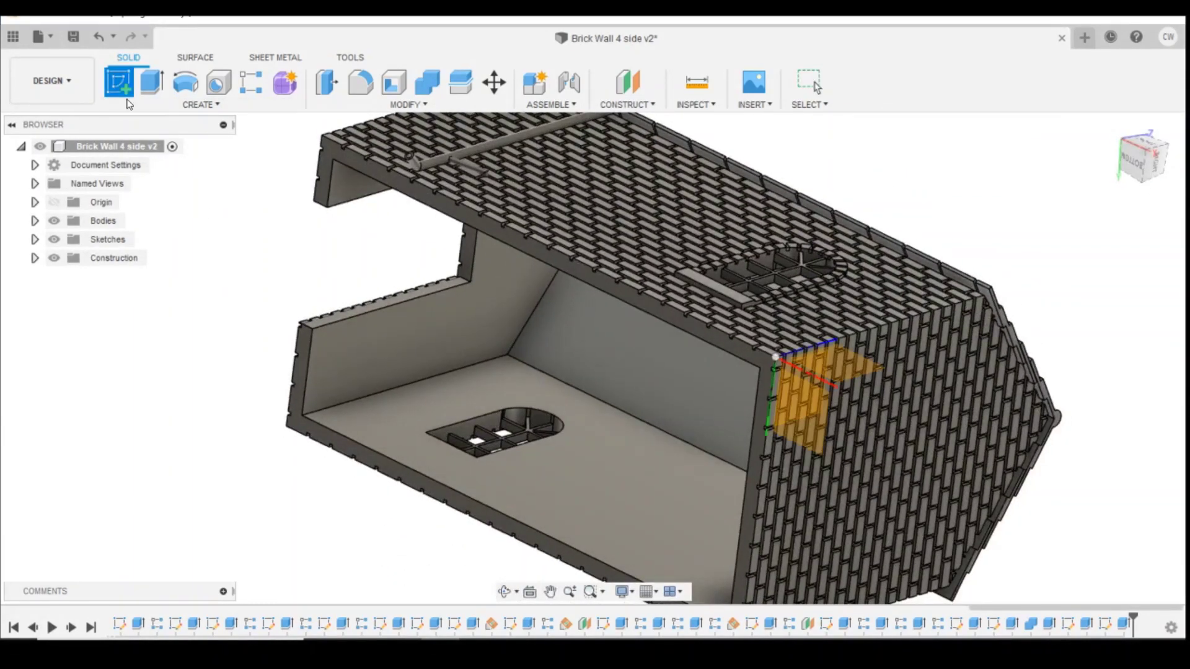
click(358, 346)
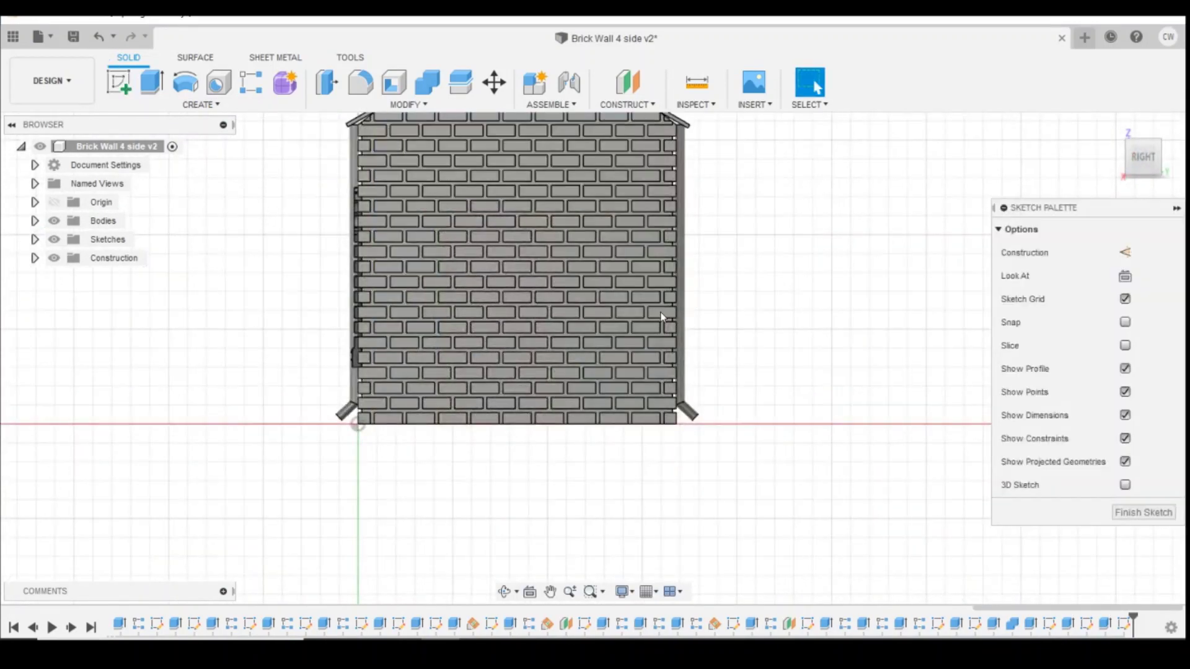
- Sketch a 12 by 7 mm two-point rectangle filling the doorway, starting from its lower corner on the window wall side
drag(1143, 162, 1169, 118)
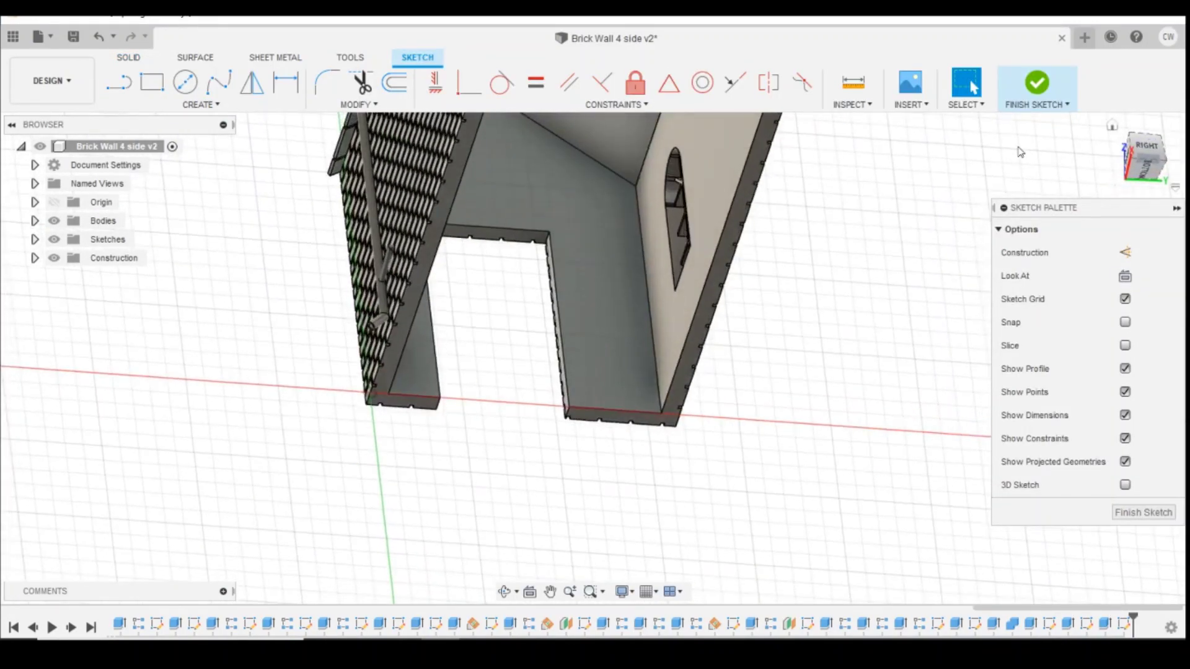
click(153, 89)
click(157, 107)
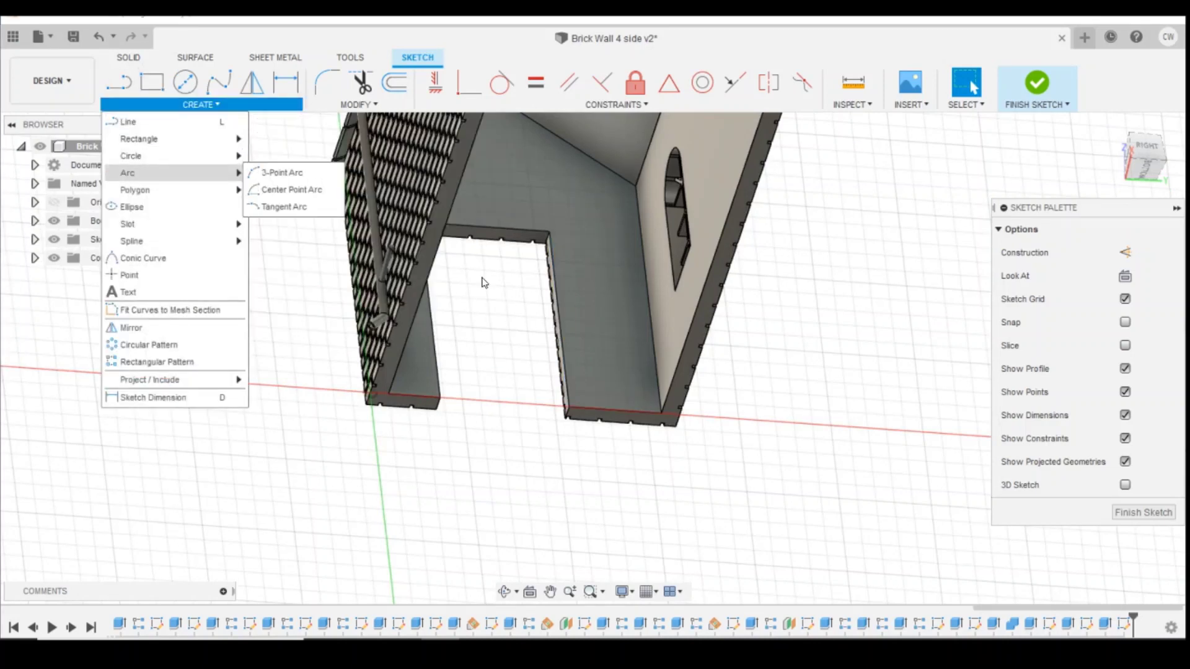
mouse_move(227, 145)
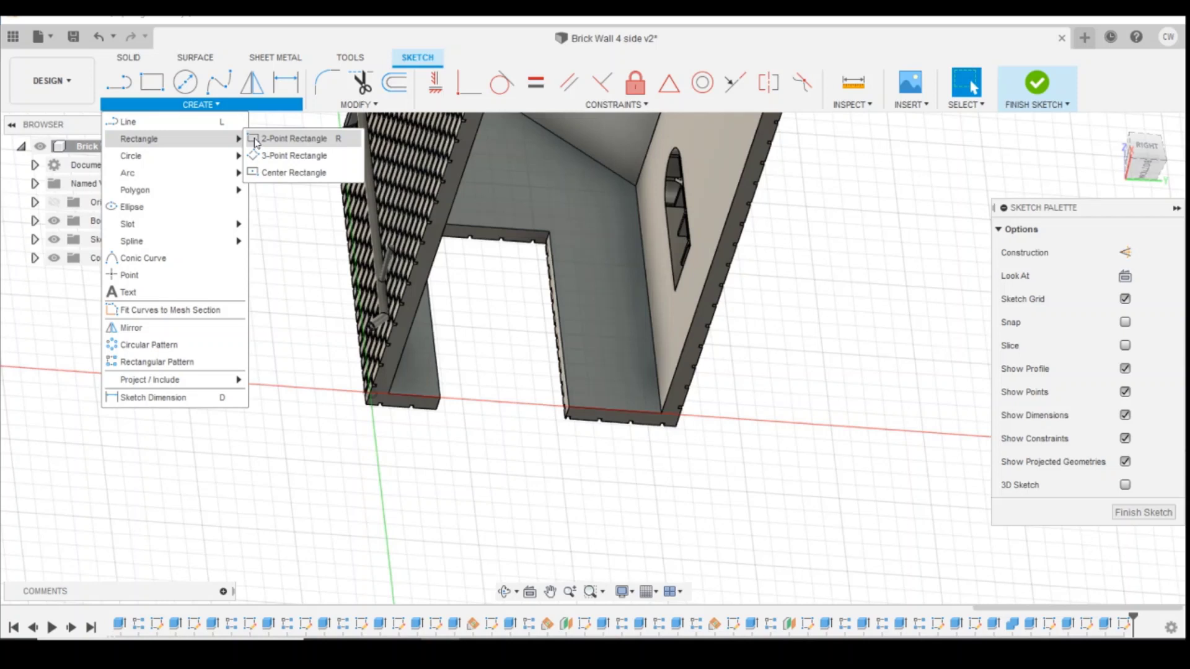
click(285, 139)
click(570, 411)
text(12)
key(Tab)
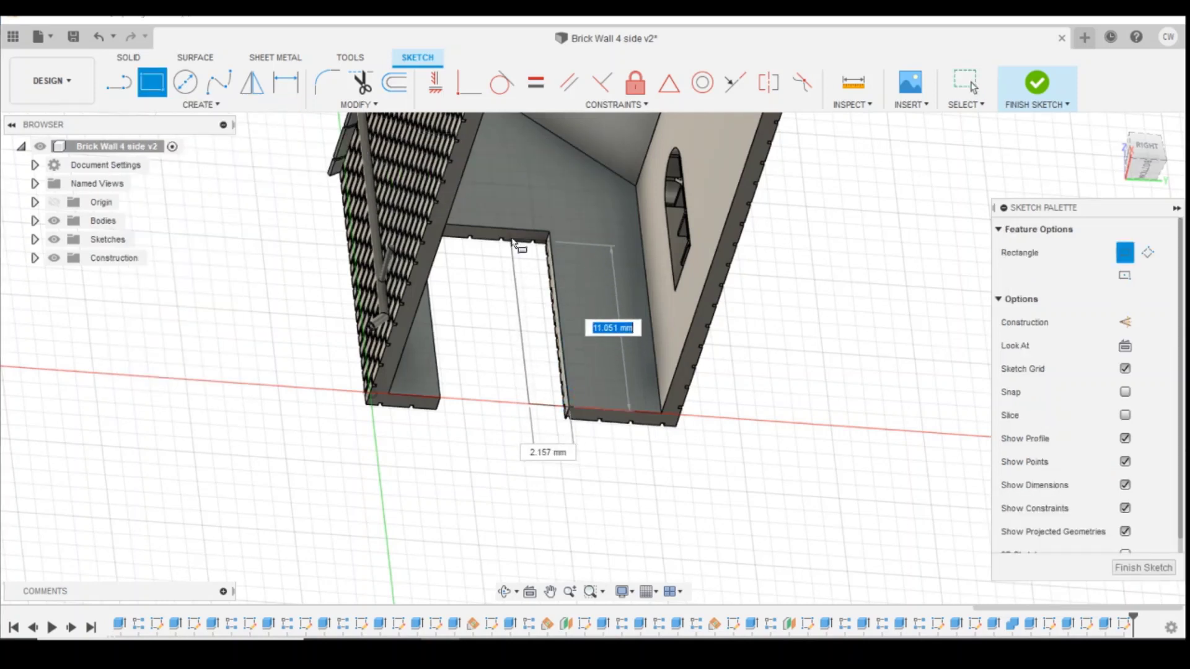
text(7)
key(Tab)
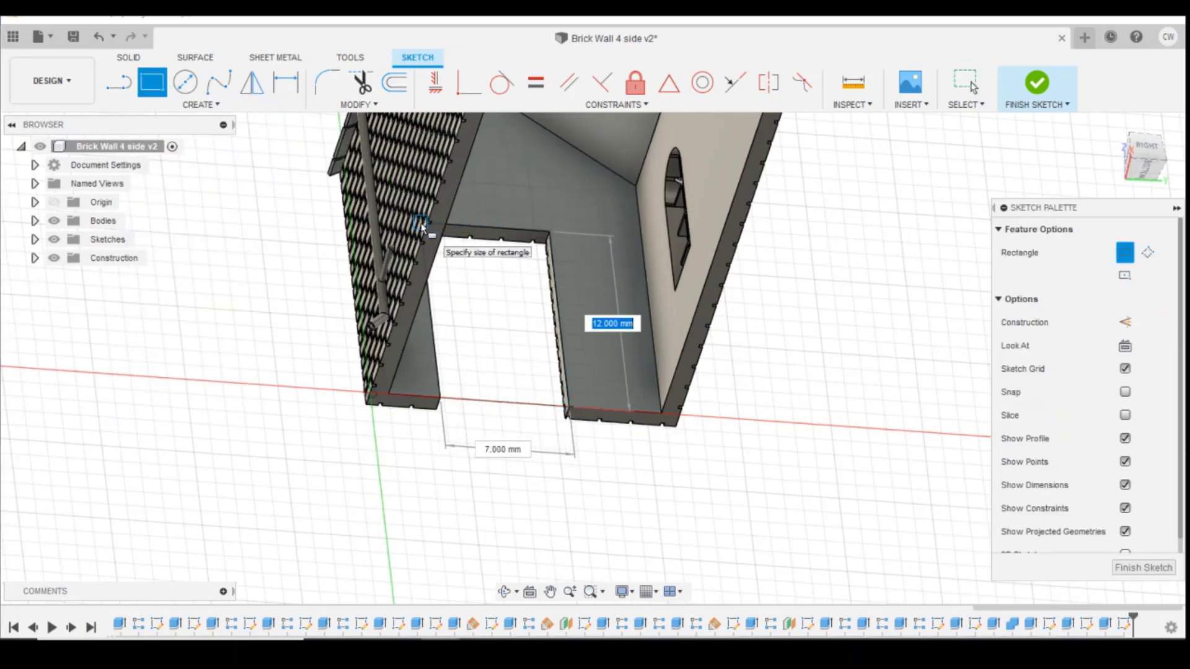
text(12)
key(Tab)
text(7)
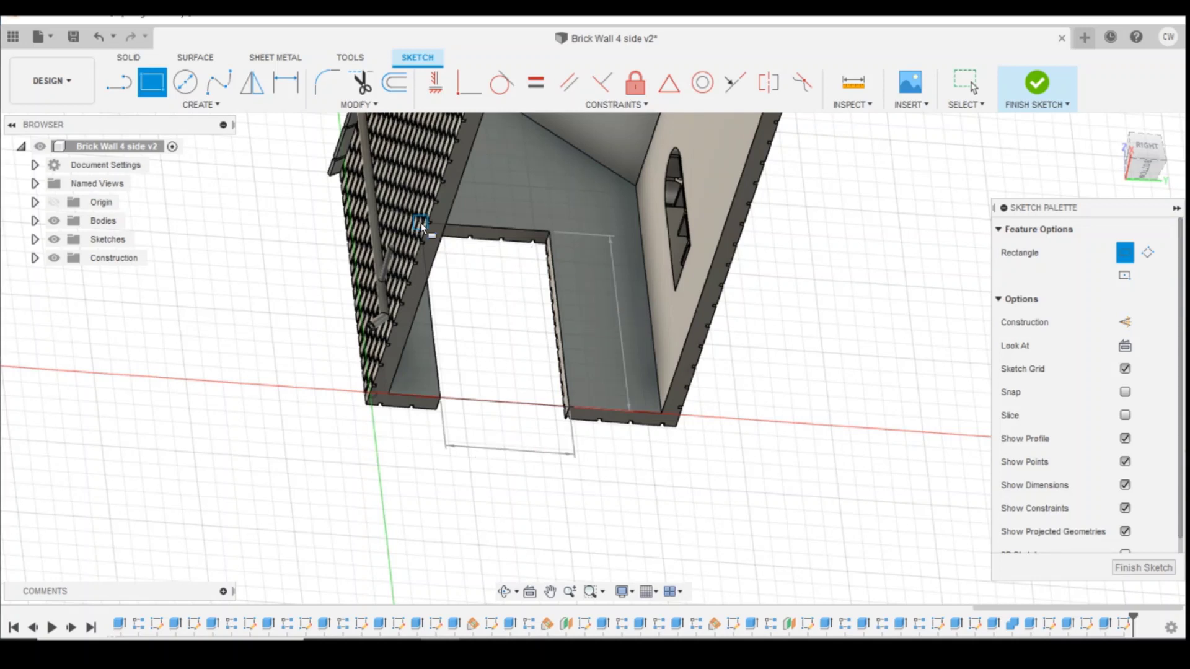
click(422, 226)
key(Escape)
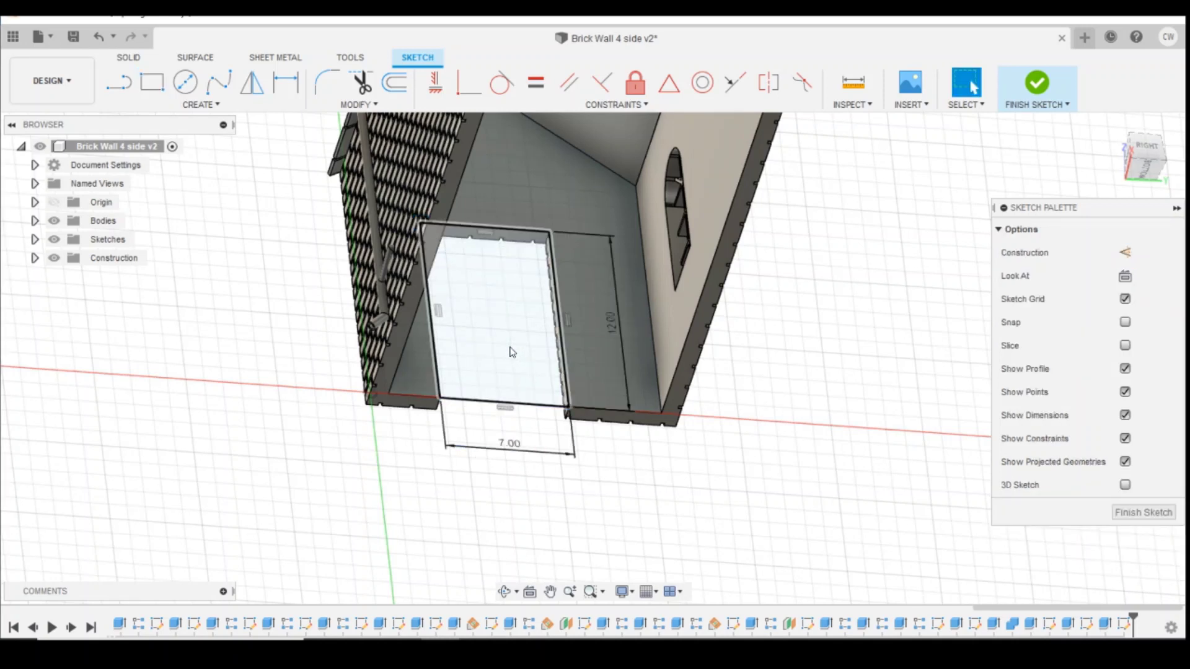
- Set up a two-sided extrusion of the doorway rectangle as a new body, with -0.3 mm on the first side
right_click(512, 352)
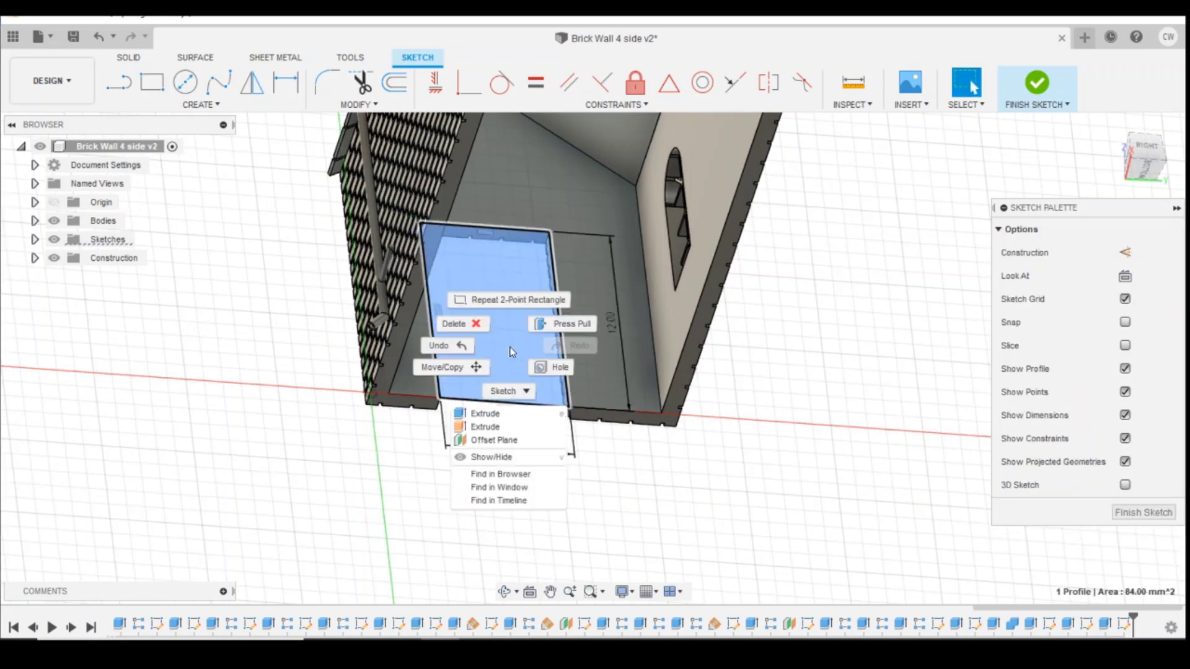
click(484, 413)
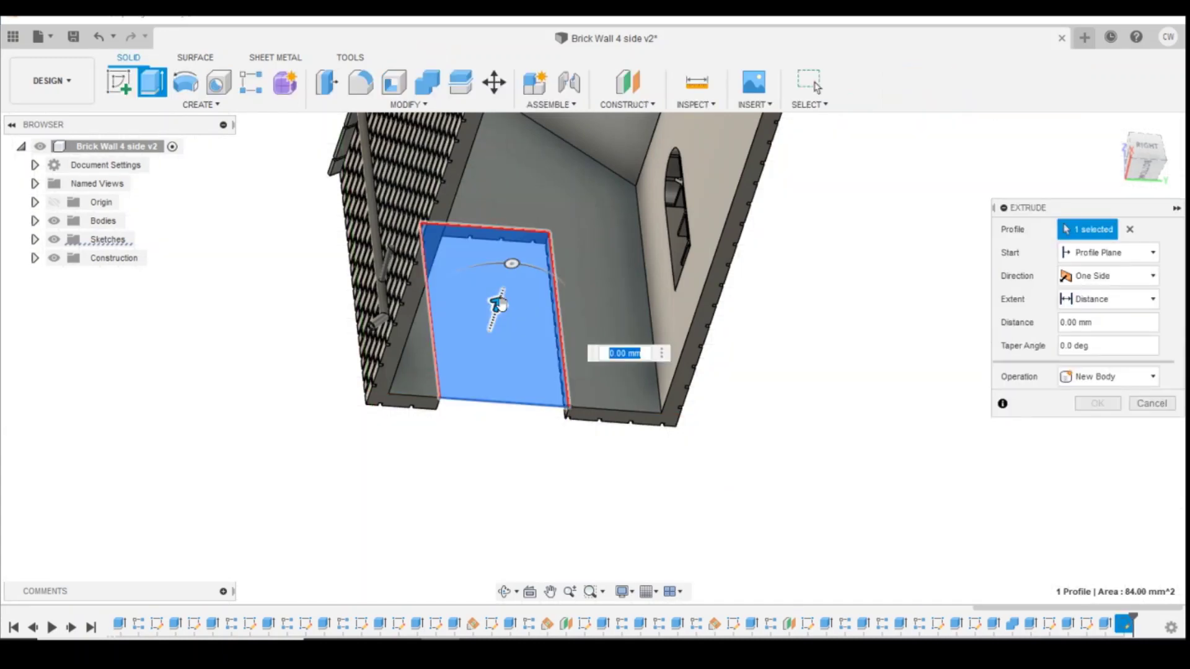
mouse_move(501, 310)
mouse_down()
mouse_move(497, 320)
mouse_move(503, 310)
mouse_up()
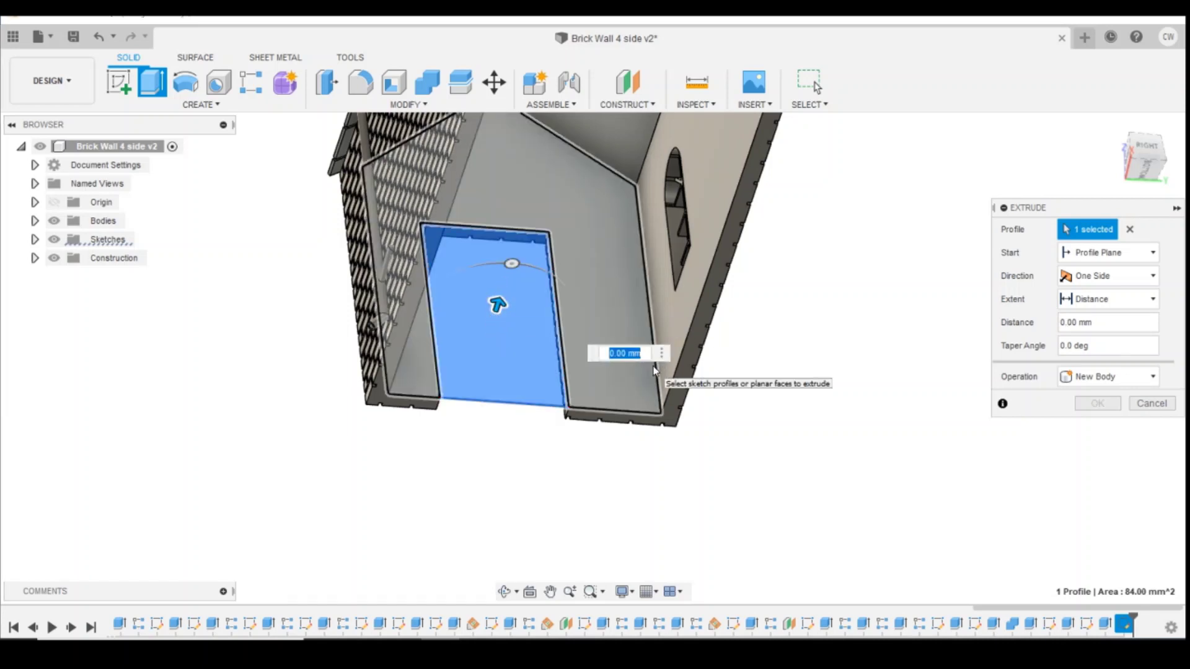
key(BackSpace)
key(Return)
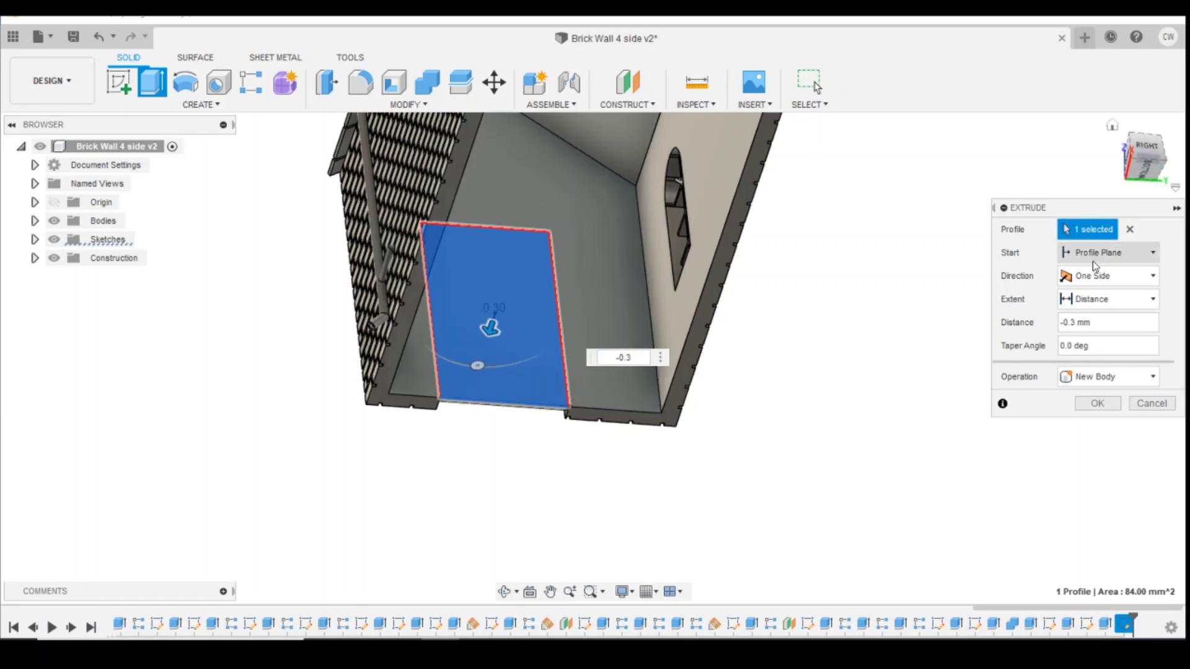
click(1095, 276)
click(1095, 300)
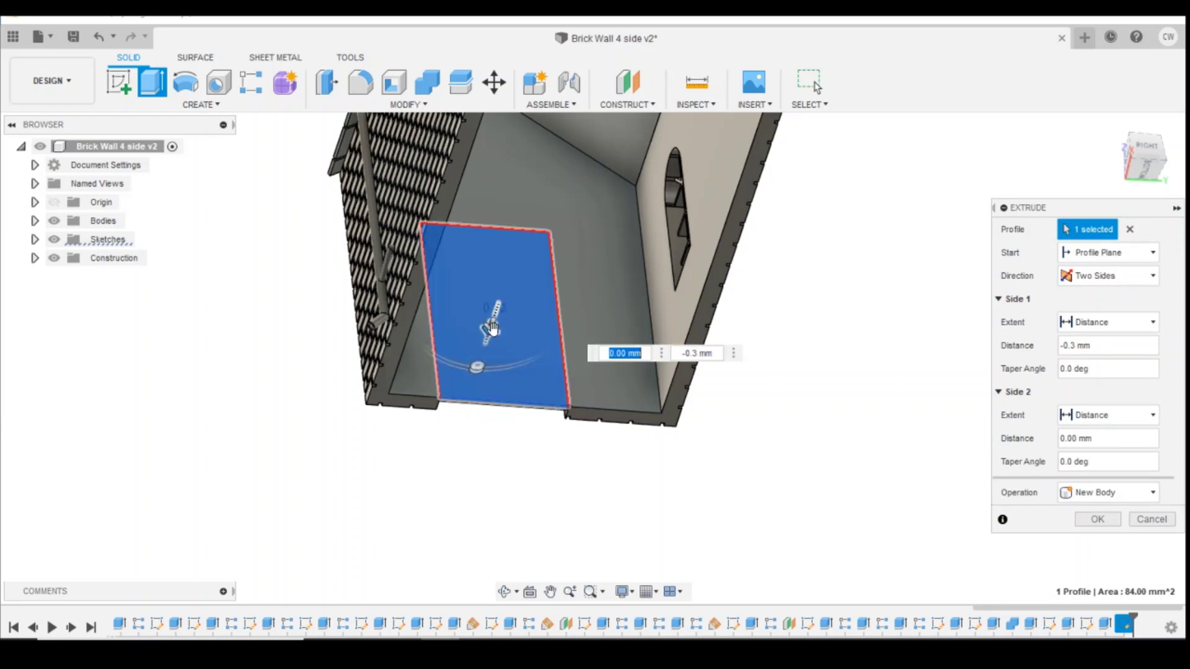
- Try to extrude the doorway rectangle with -3 mm on side one and -0.3 mm on side two
mouse_move(499, 315)
mouse_down()
mouse_move(487, 353)
mouse_move(501, 343)
mouse_move(505, 301)
mouse_up()
text(-1)
key(Return)
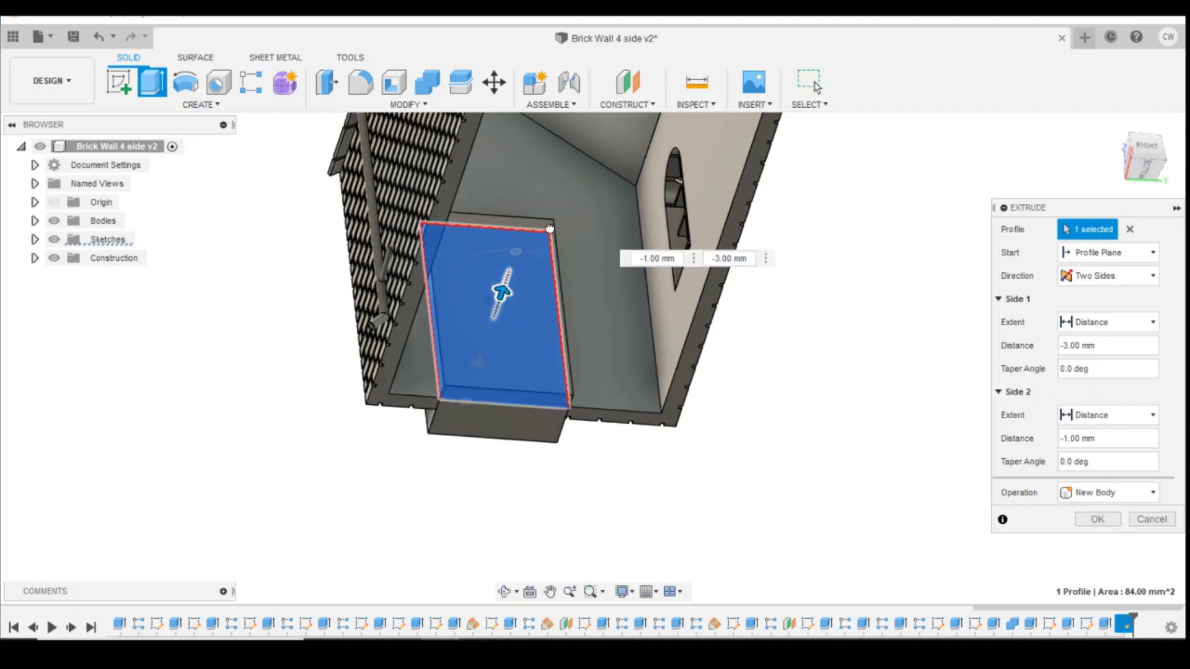
drag(549, 228, 549, 228)
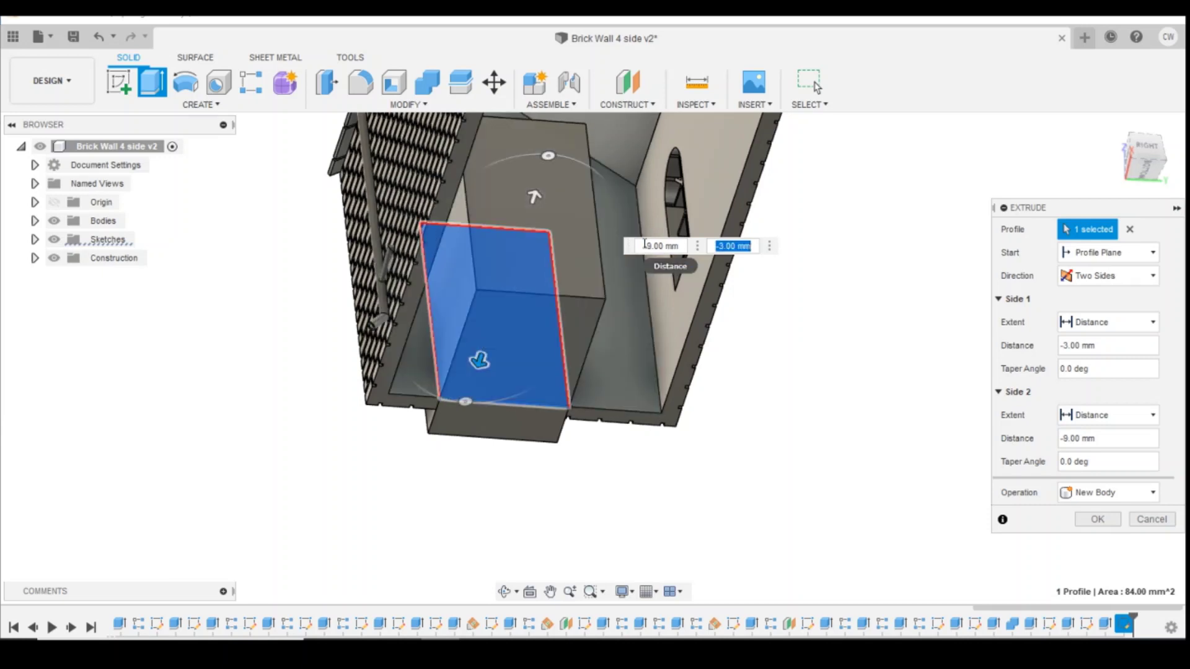
text(-)
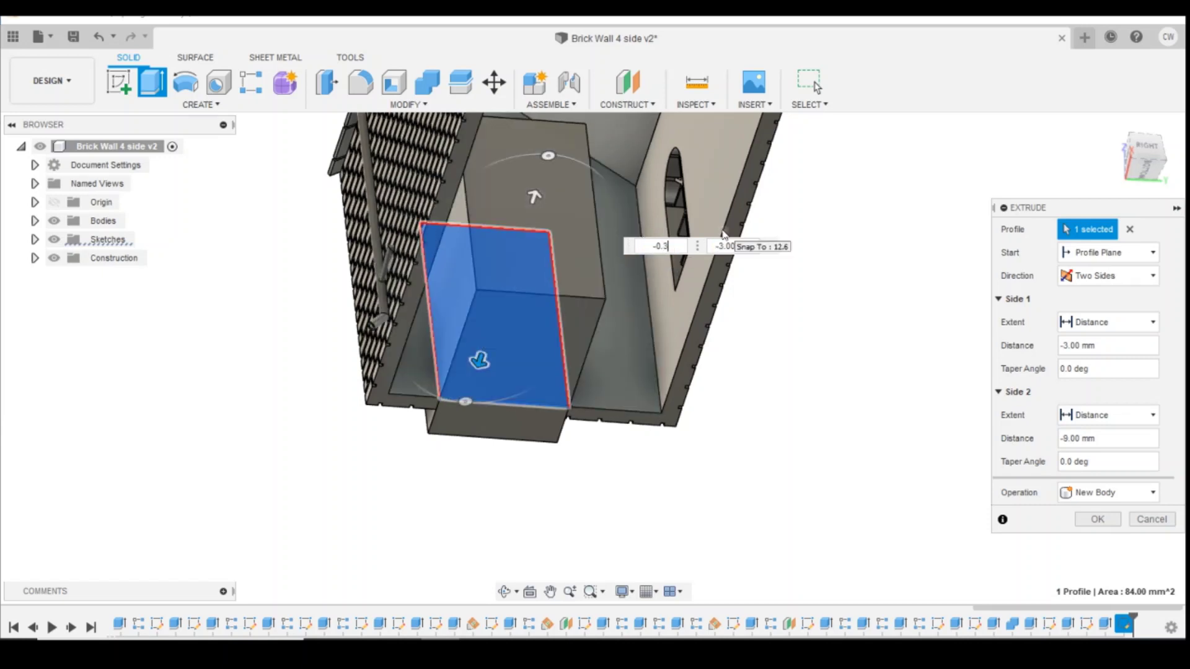
text(0.3)
key(Return)
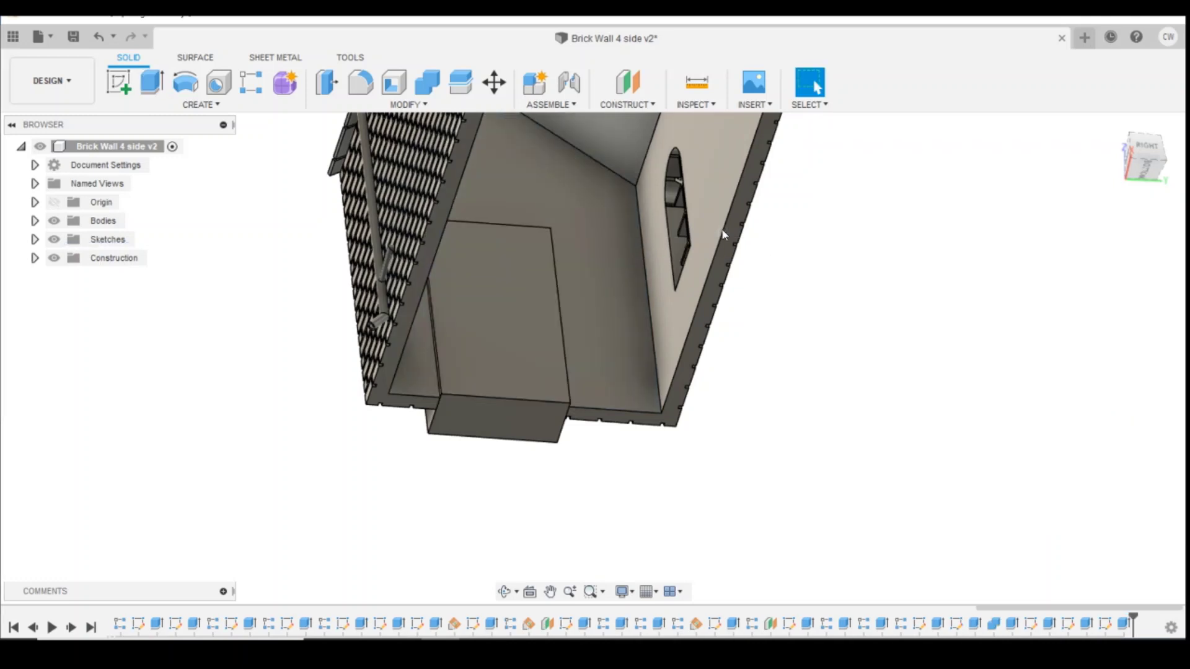
- Undo the door extrusion and go back to the doorway sketch
click(489, 421)
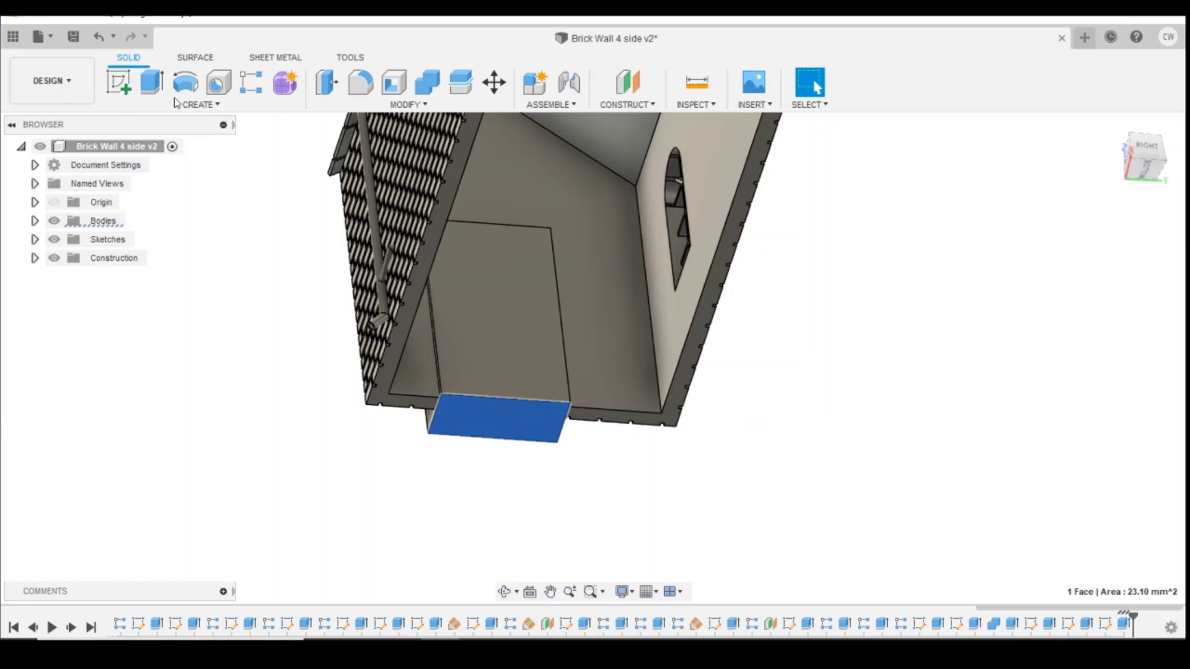
click(100, 38)
click(100, 38)
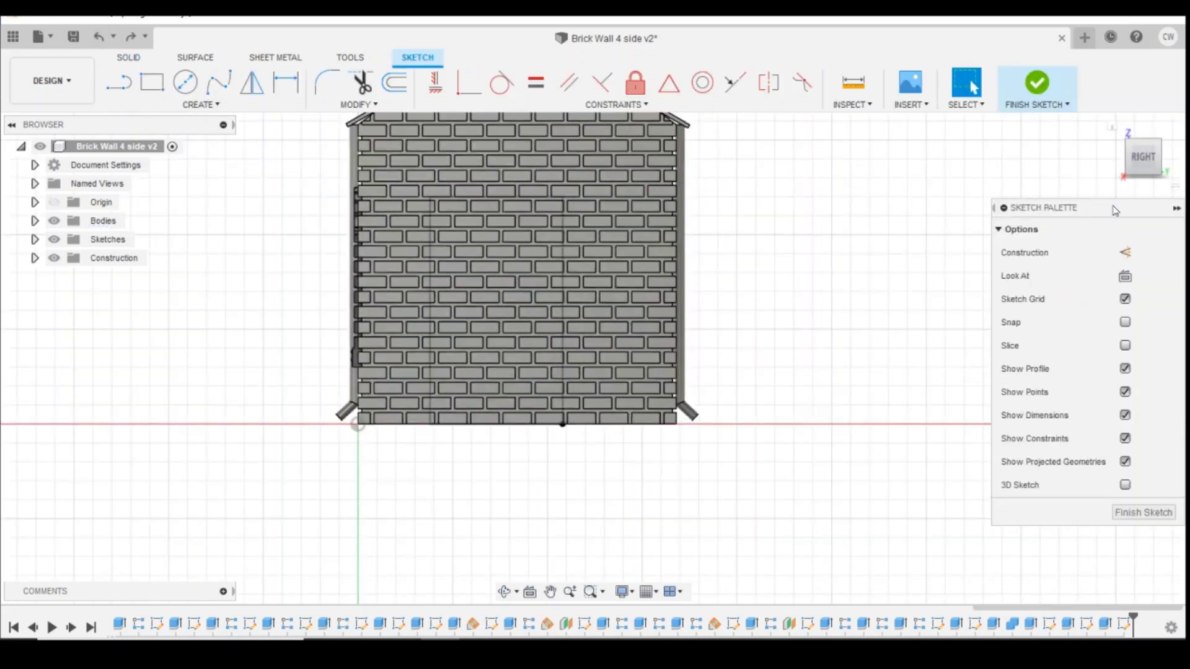
- Extrude the doorway rectangle as a new body in two directions, with 1 mm on side one toward the building's interior
mouse_move(1143, 155)
mouse_down()
mouse_move(1178, 129)
mouse_move(1159, 148)
mouse_up()
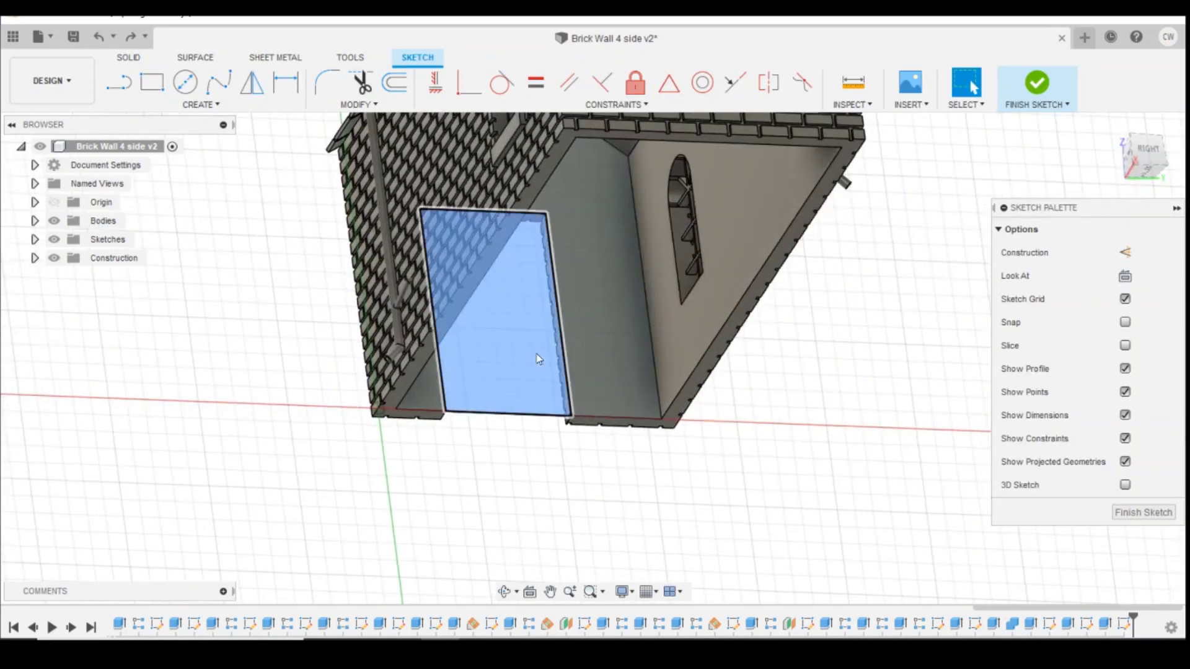
right_click(537, 359)
click(534, 427)
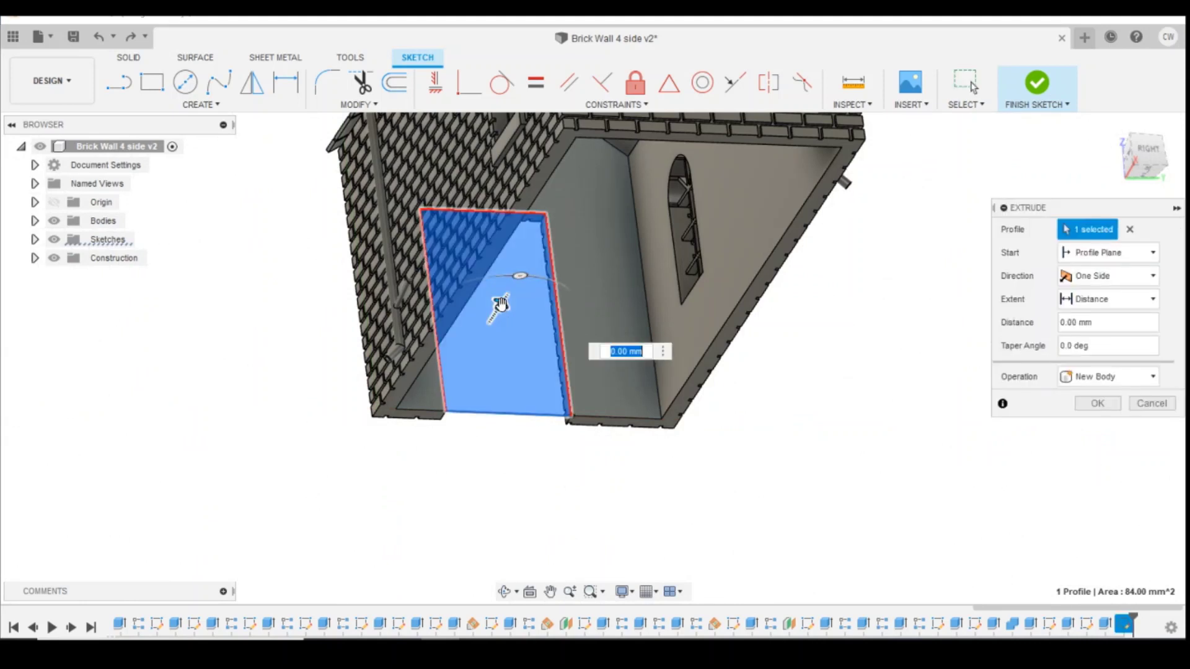
click(1100, 278)
click(1092, 291)
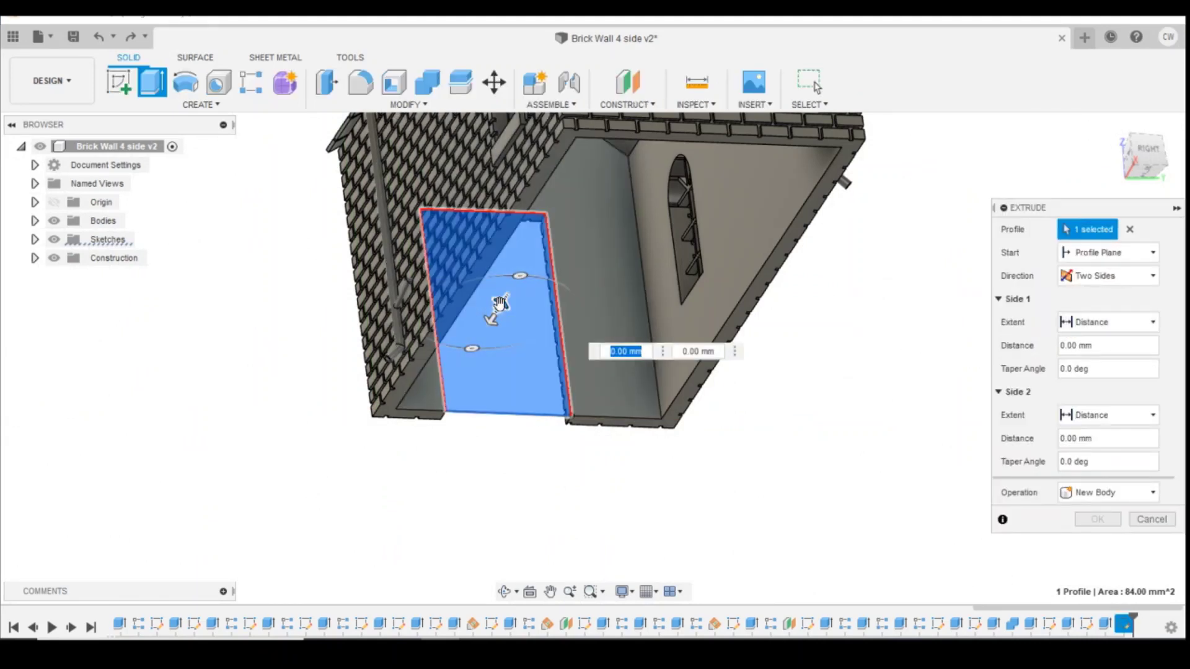
drag(509, 300, 506, 303)
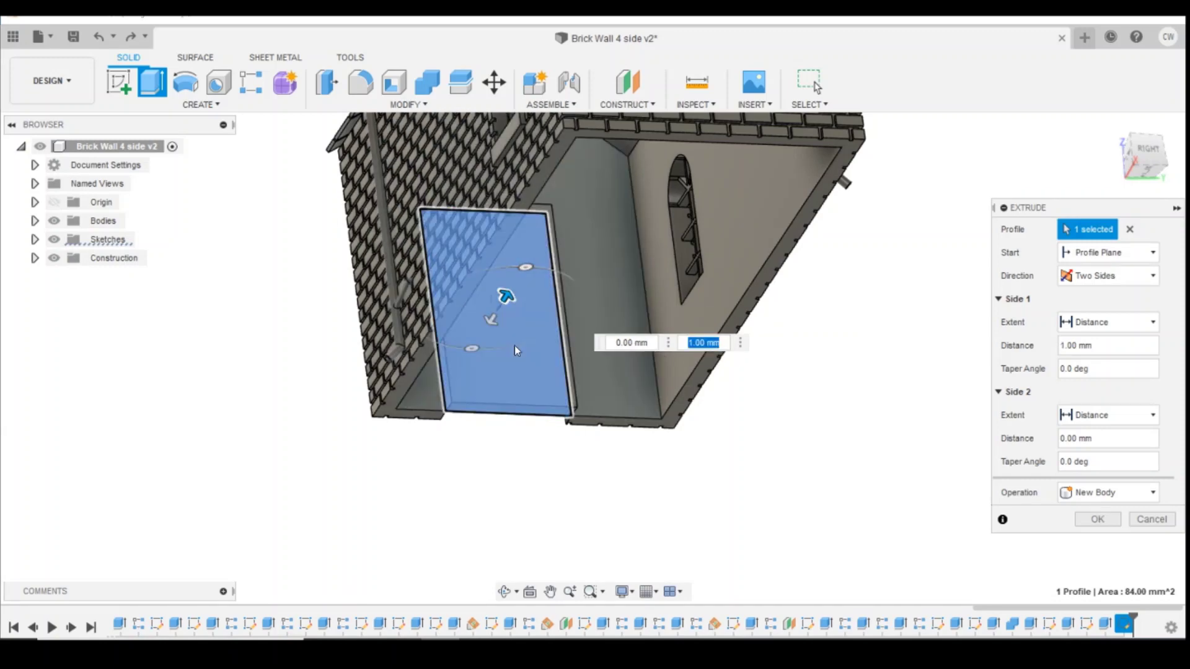
- Set the second side of the door extrusion to 0.3 mm and create the door body
click(489, 321)
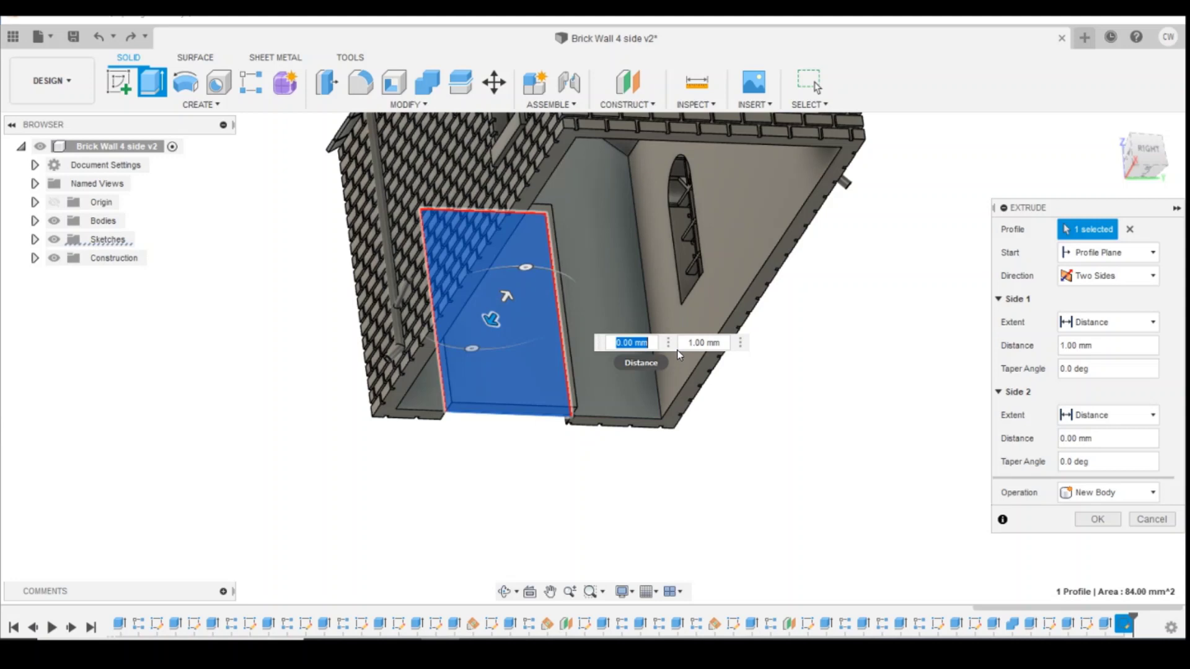
text(-0)
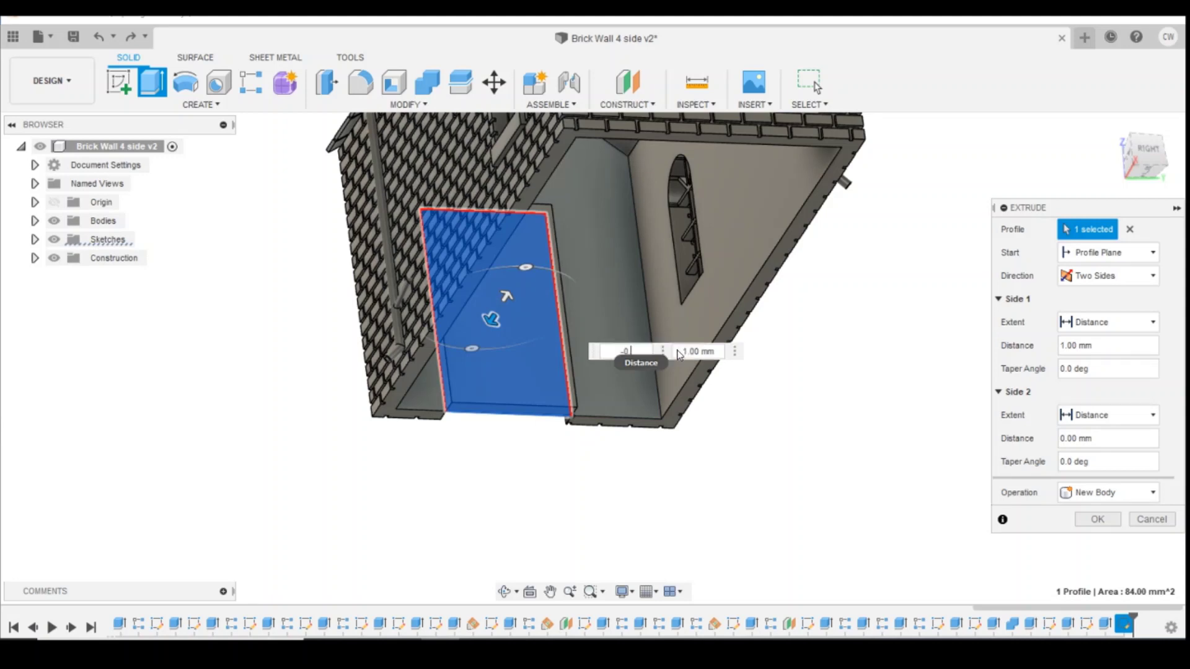
text(.3)
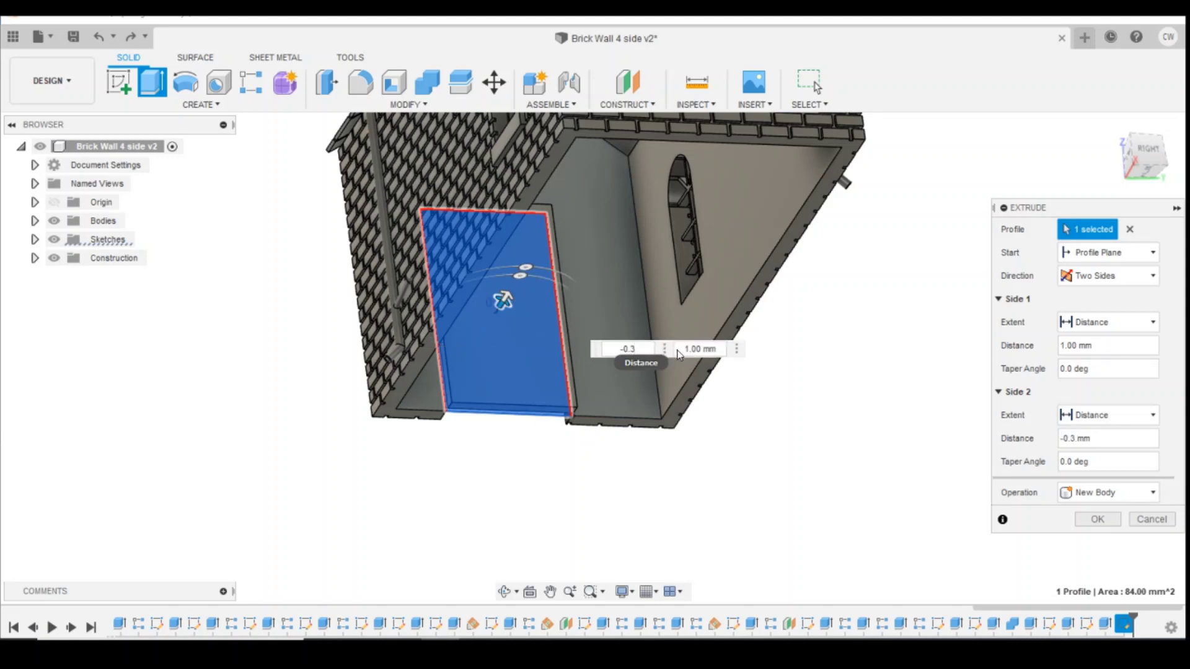
click(627, 348)
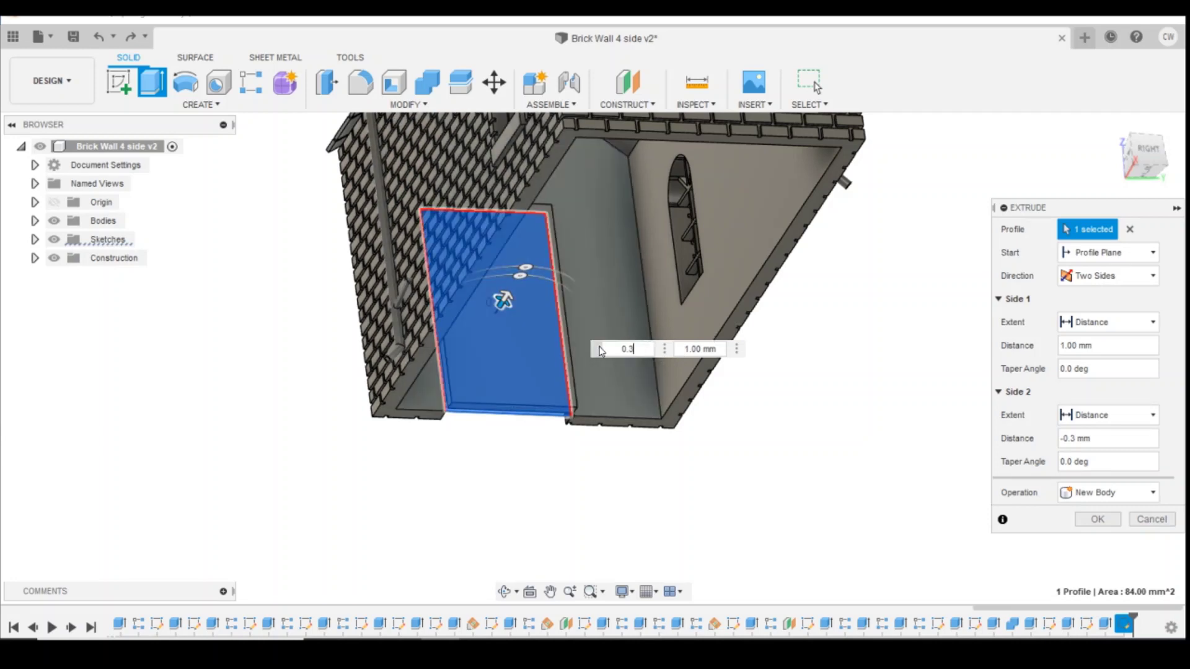
text(0.3)
key(Return)
key(Return)
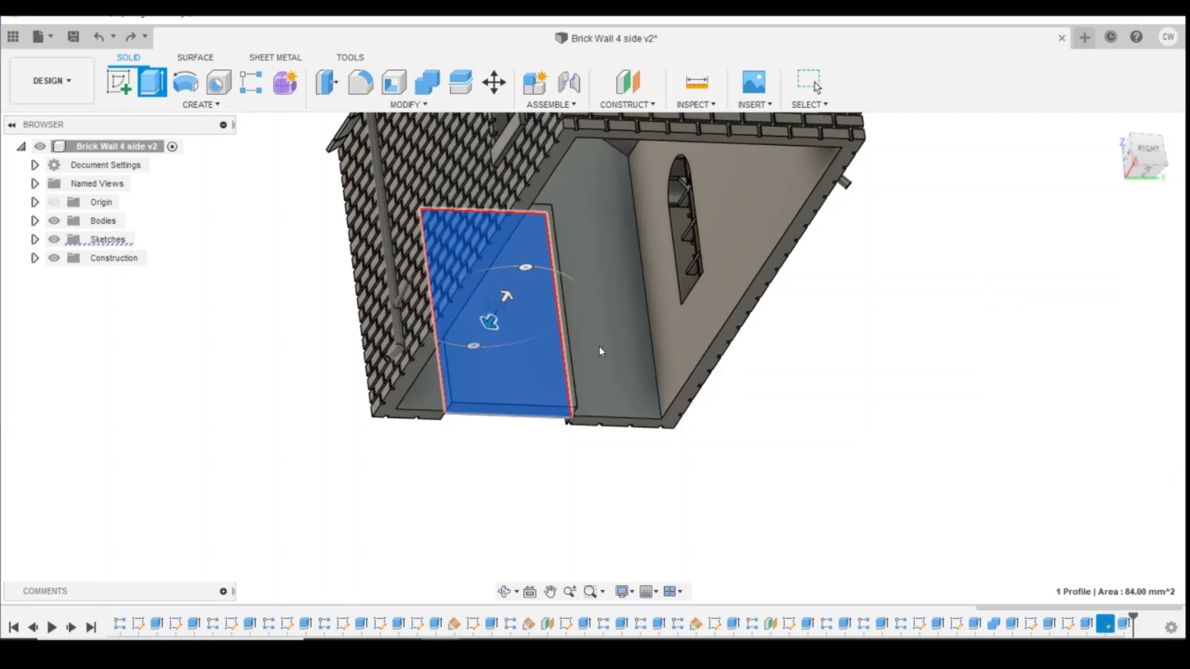
- Extrude one narrow vertical side face of the door body outward by 0.5 mm, joined along the wall's inner face
scroll(1125, 260, up, 1)
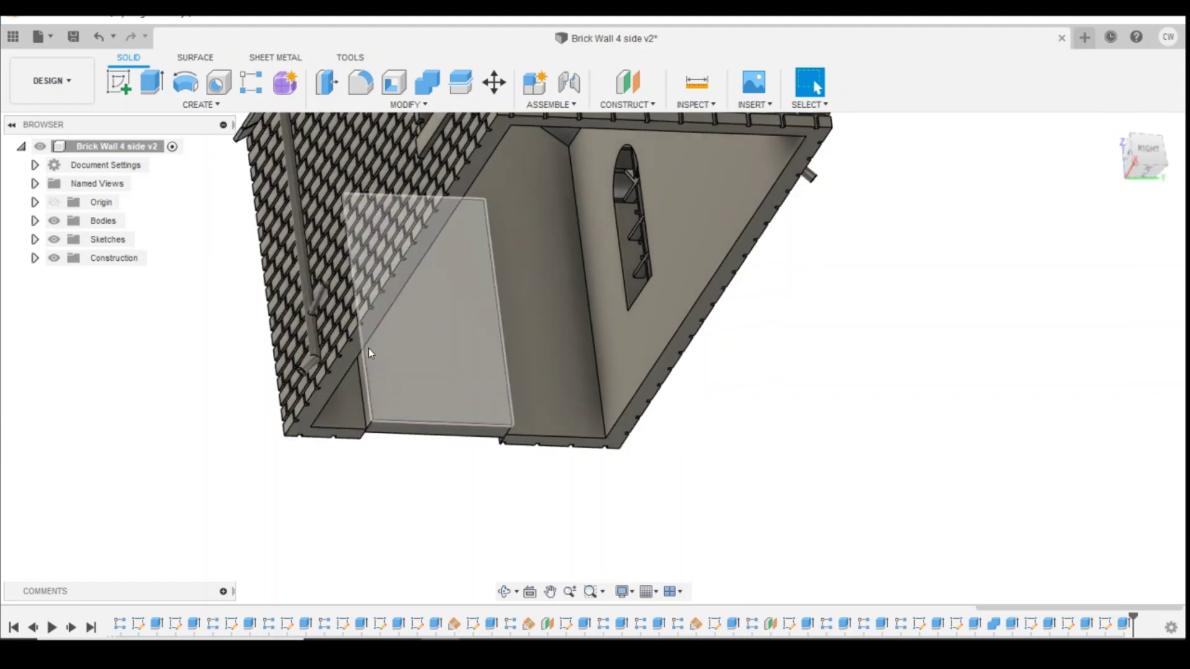
scroll(370, 389, up, 2)
click(373, 389)
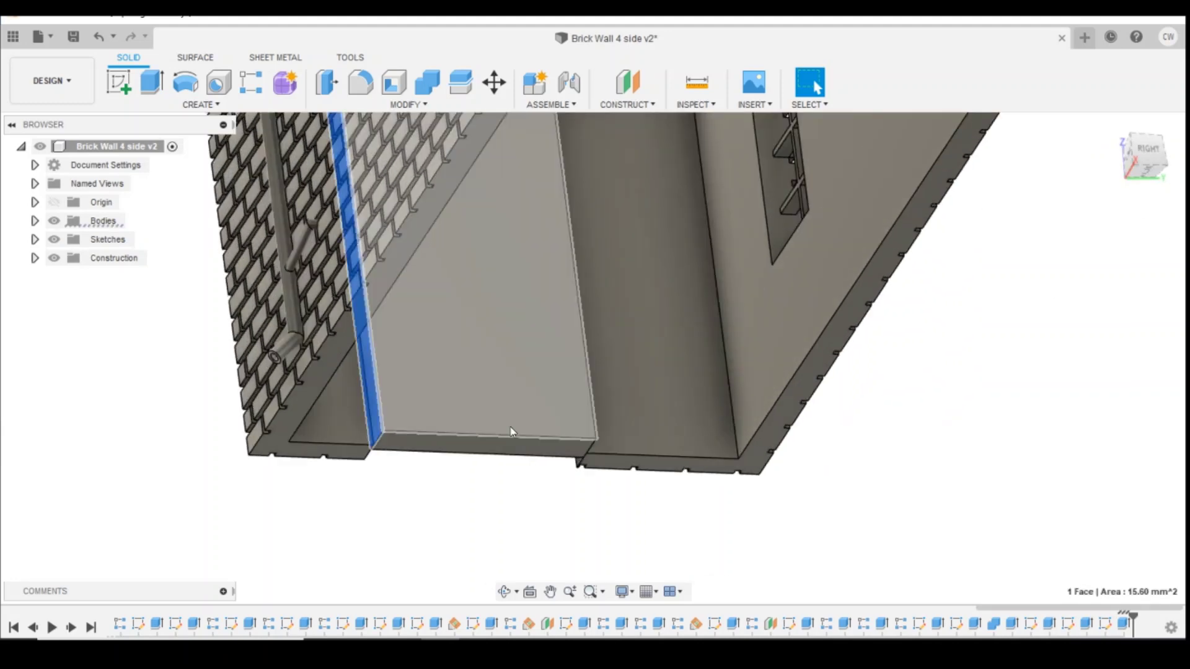
drag(1146, 161, 1103, 162)
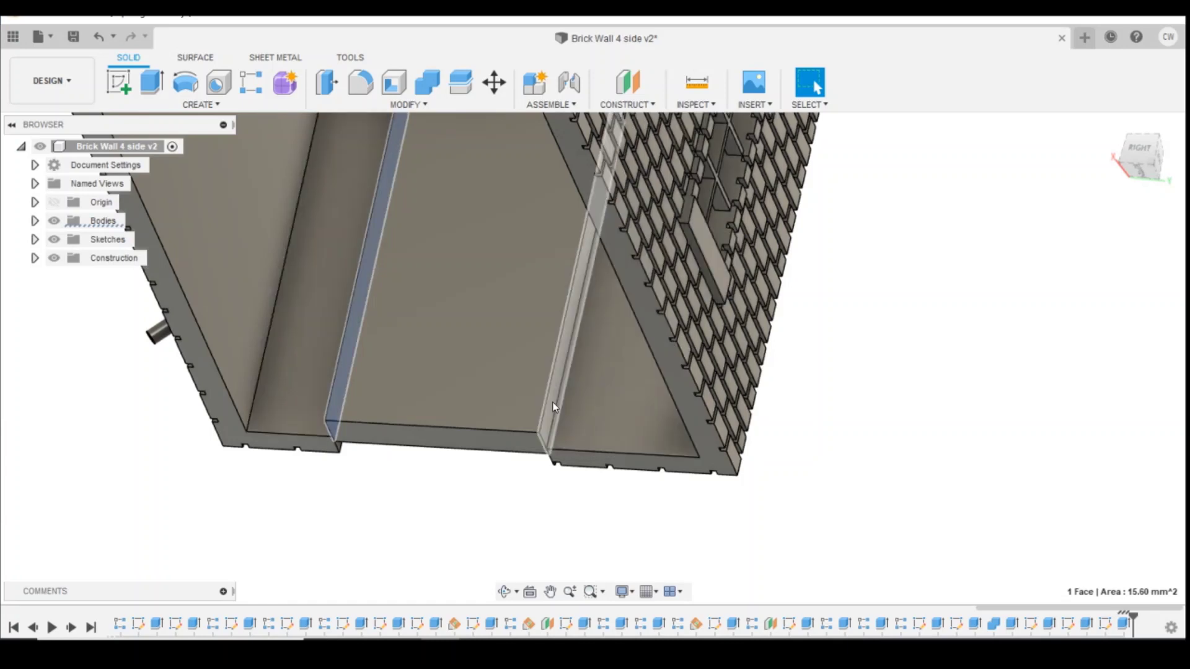
click(554, 407)
right_click(553, 407)
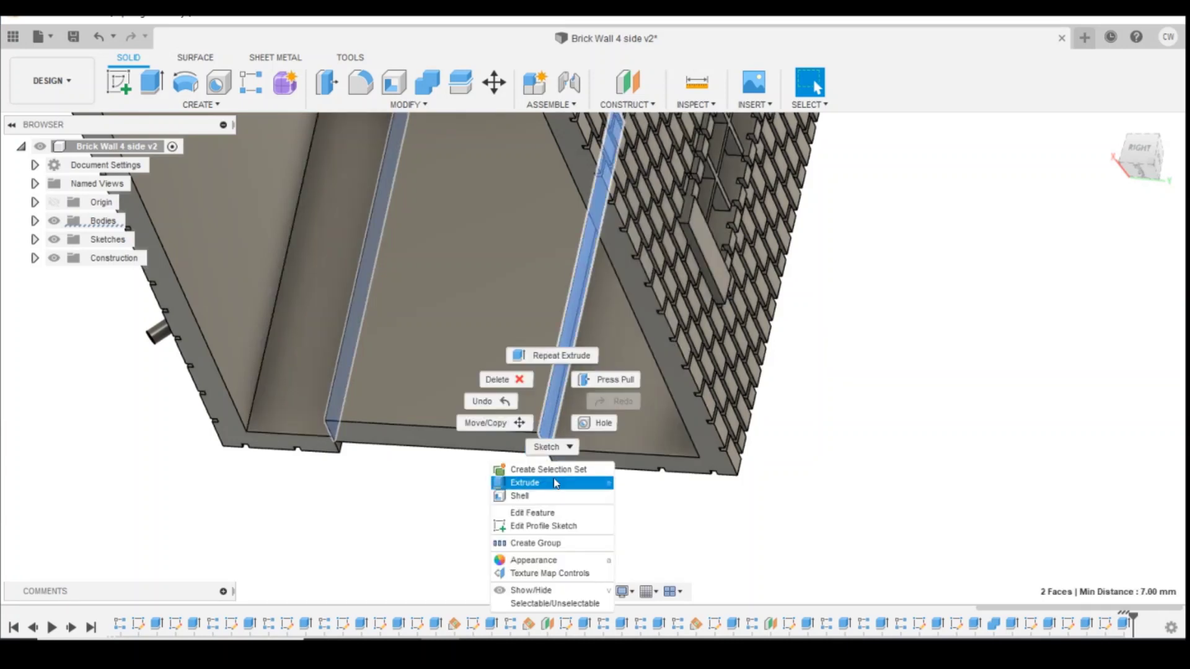
click(526, 480)
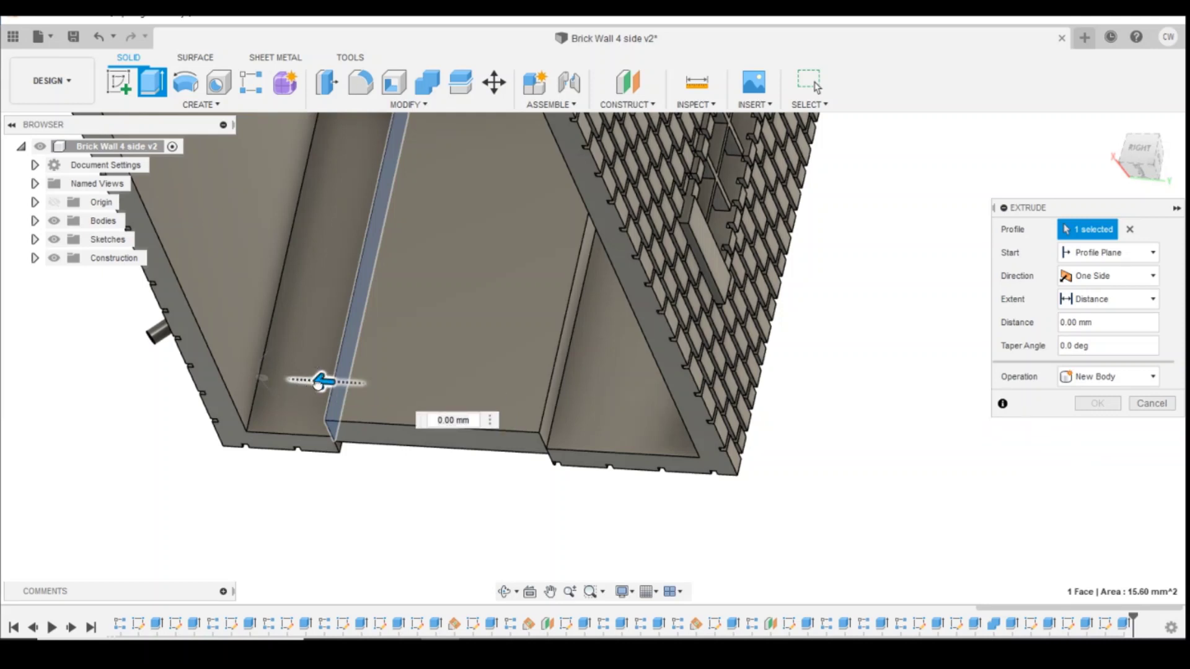
drag(318, 384, 322, 383)
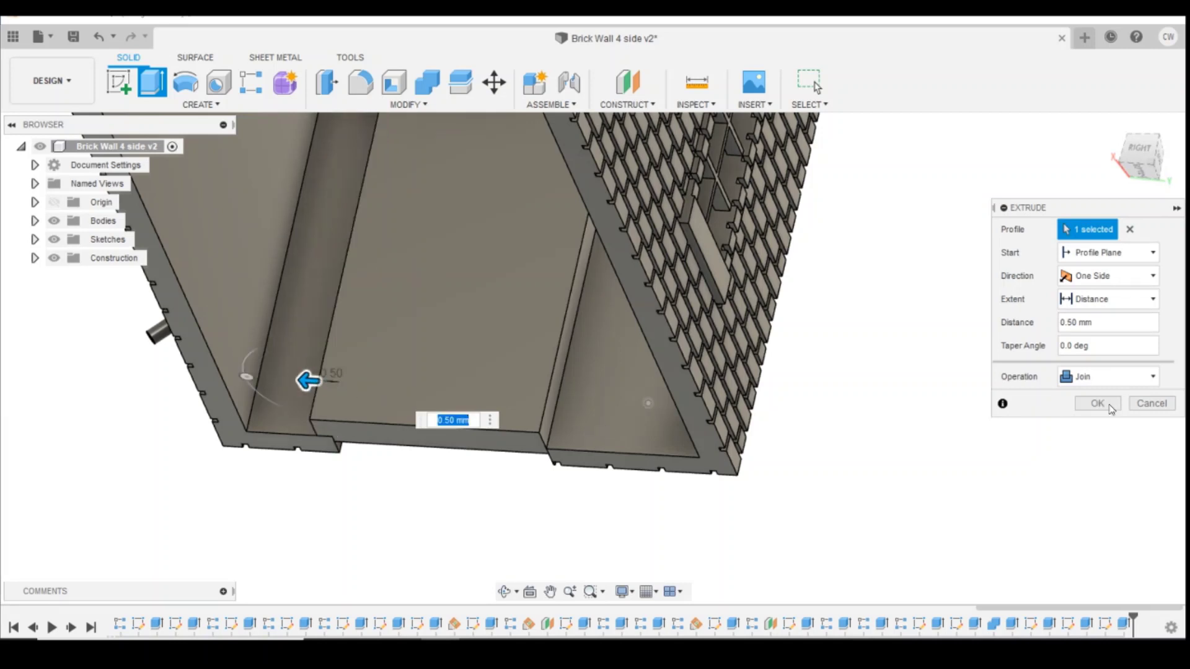
click(1096, 404)
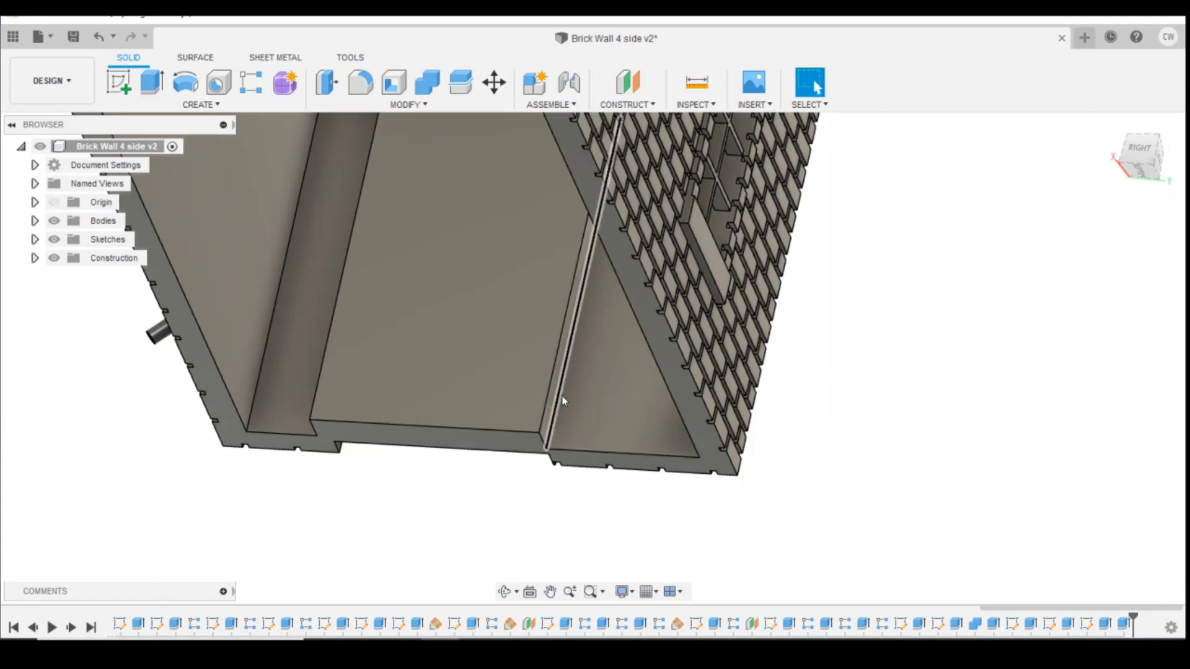
- Extrude the narrow side face along the door's opposite vertical edge outward by 0.5 mm as a join
scroll(561, 393, up, 3)
click(545, 395)
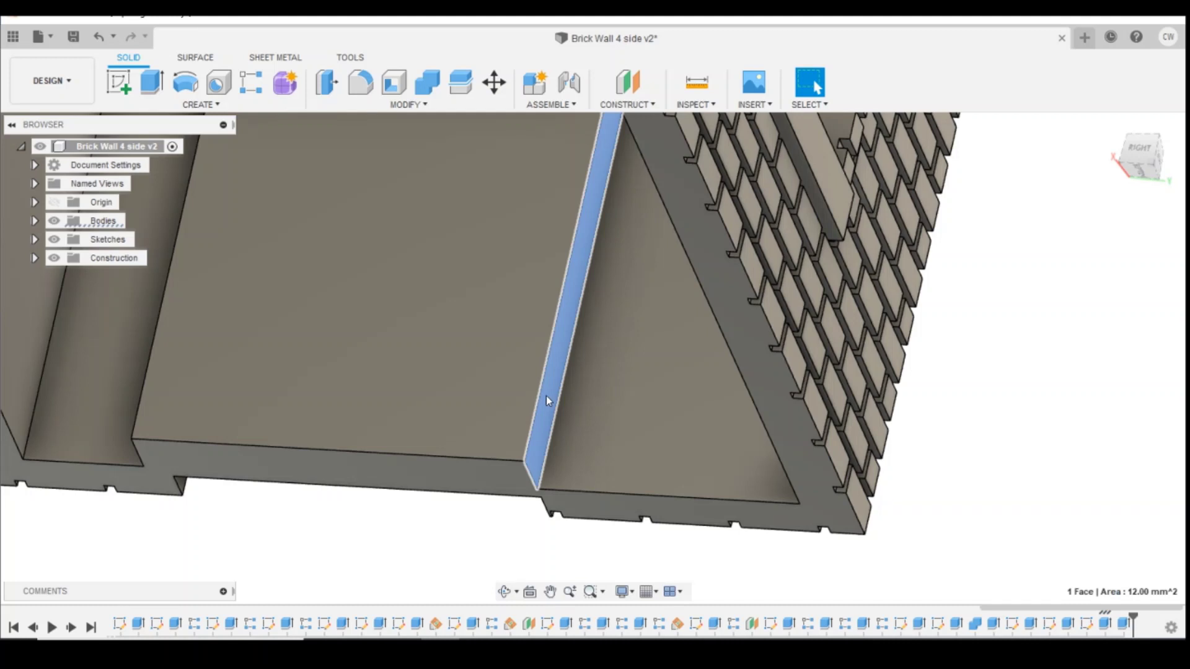
right_click(546, 396)
click(555, 352)
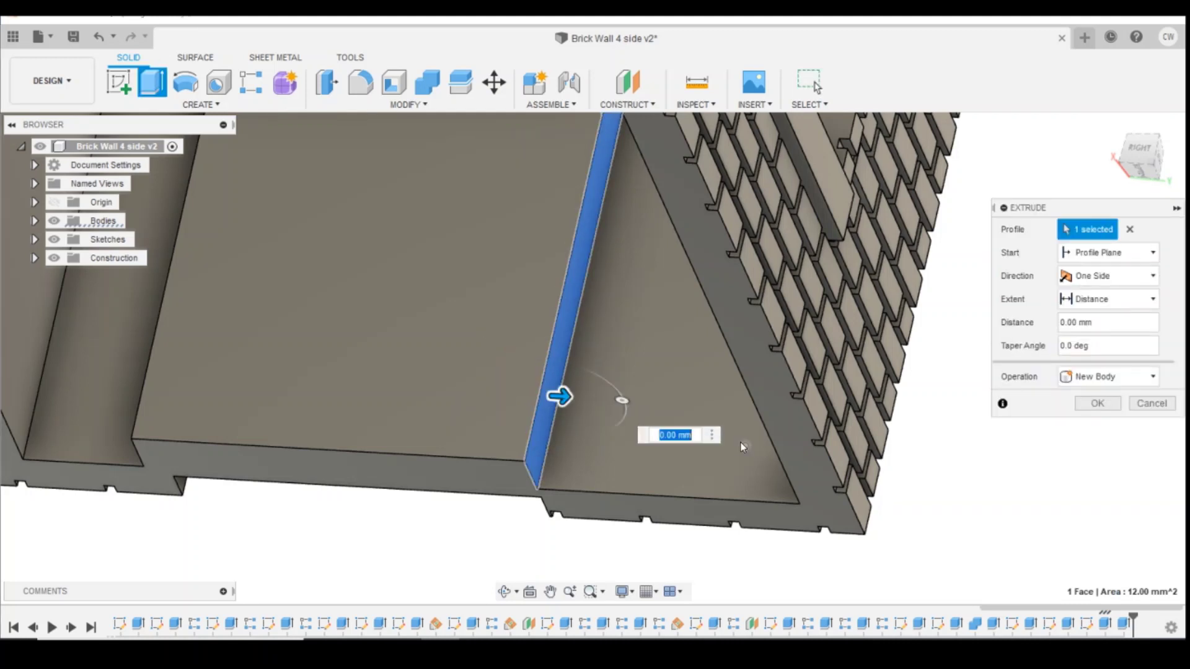
text(0.5)
key(Return)
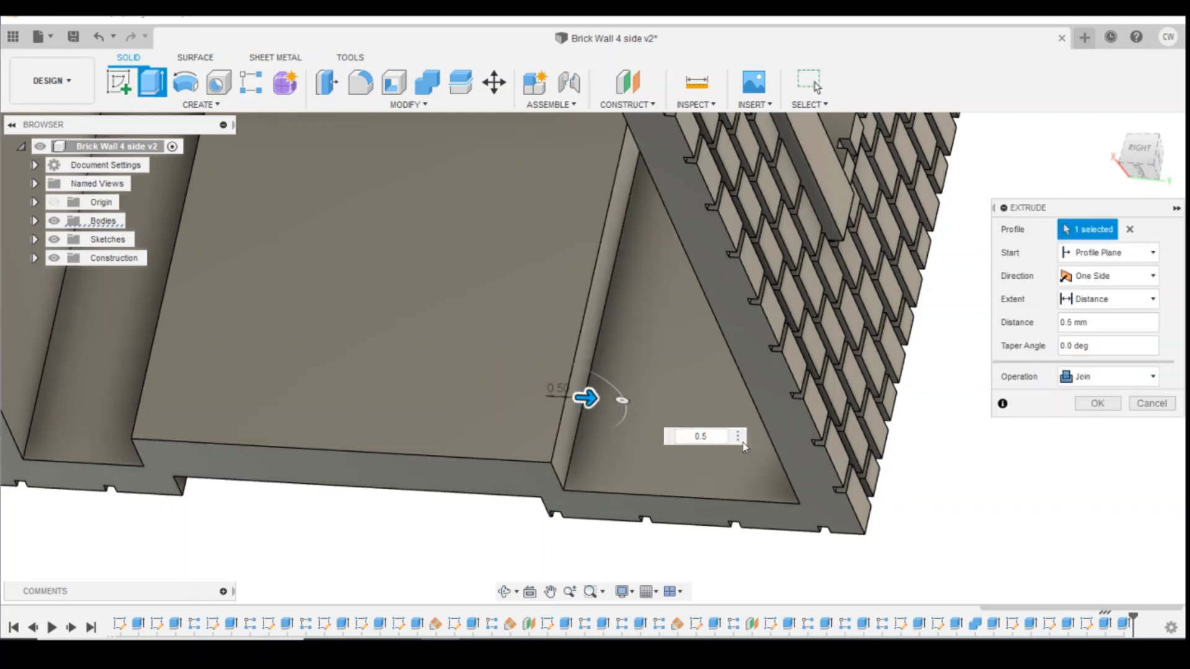
- Start a sketch on the door's outer face and draw a 0.5 mm diameter circle for the doorknob near mid-height
click(1155, 168)
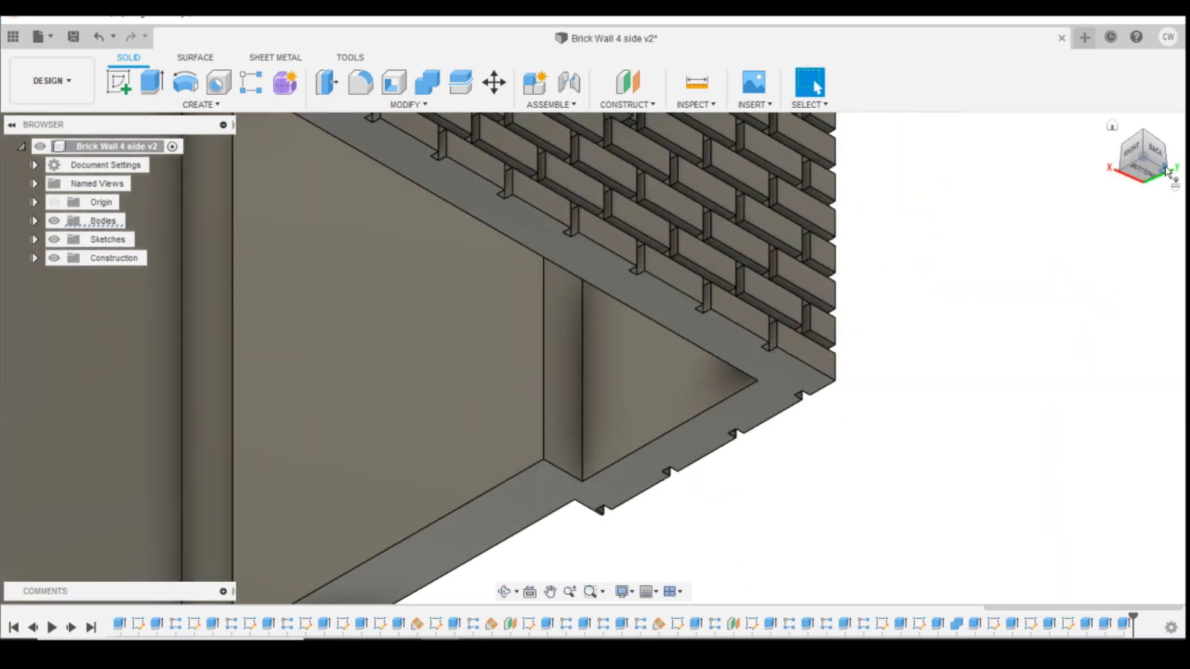
click(1155, 168)
scroll(899, 317, down, 2)
drag(1155, 152, 1147, 184)
scroll(725, 402, down, 4)
scroll(837, 294, up, 2)
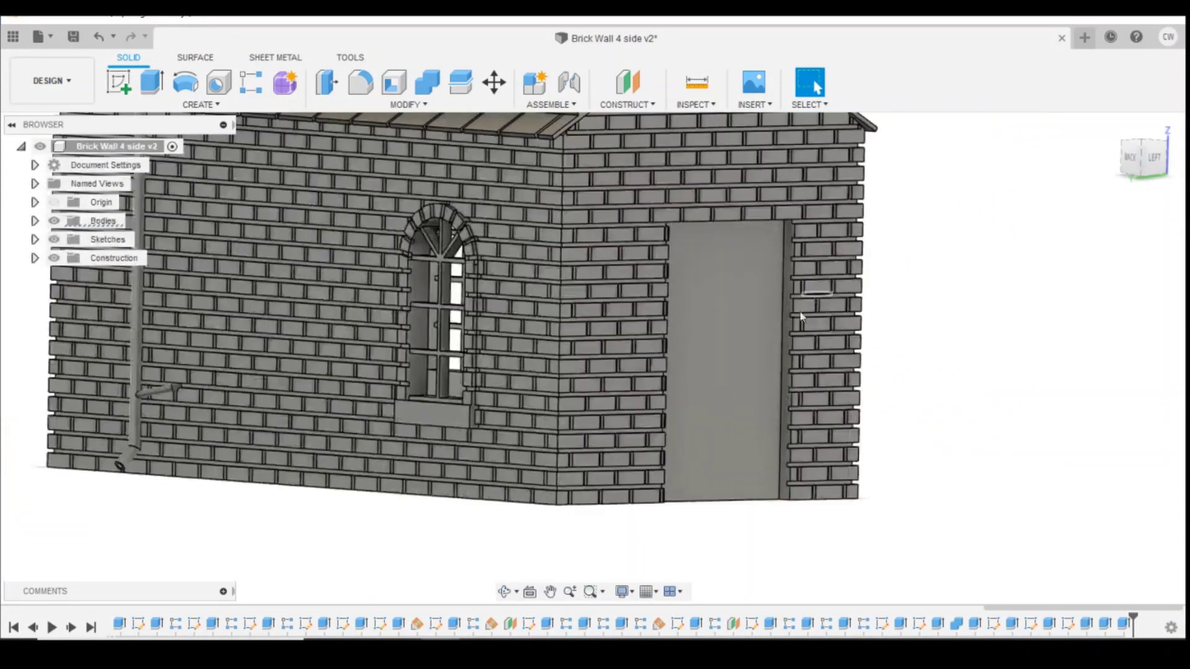
click(119, 82)
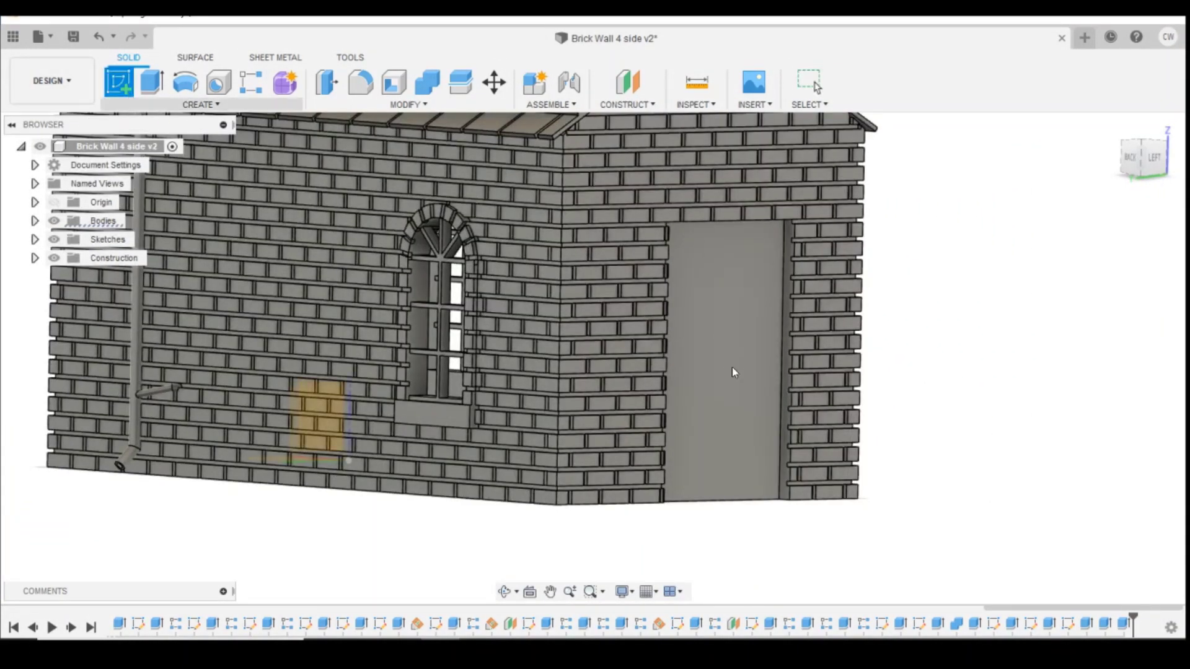
click(731, 367)
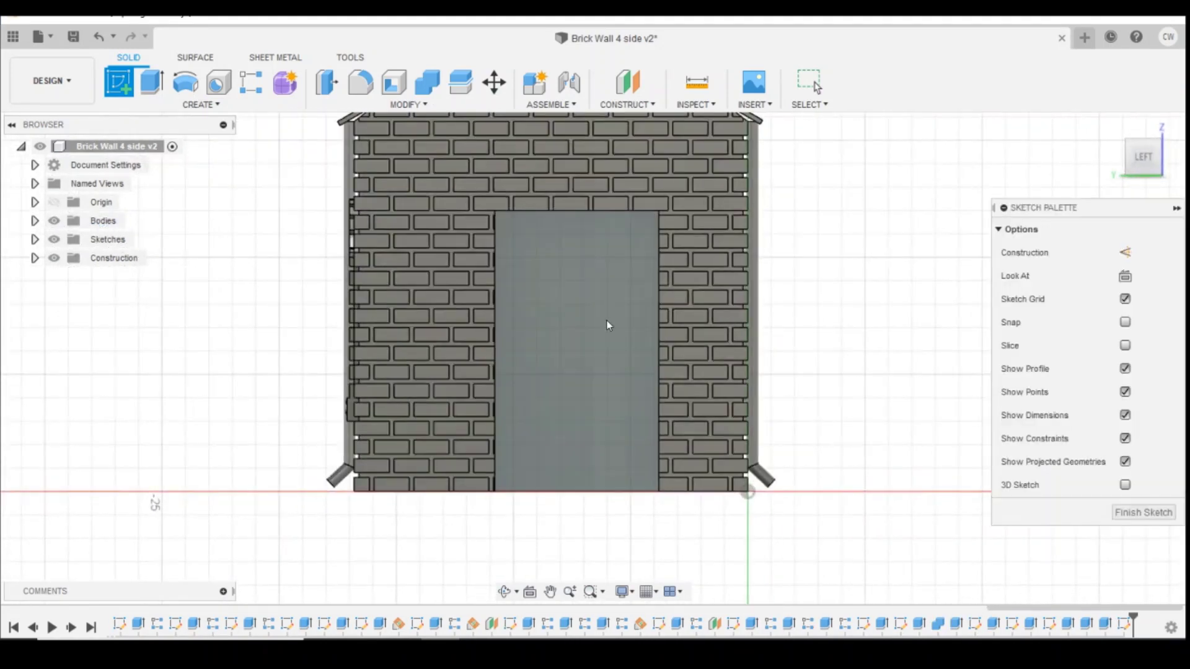
click(185, 82)
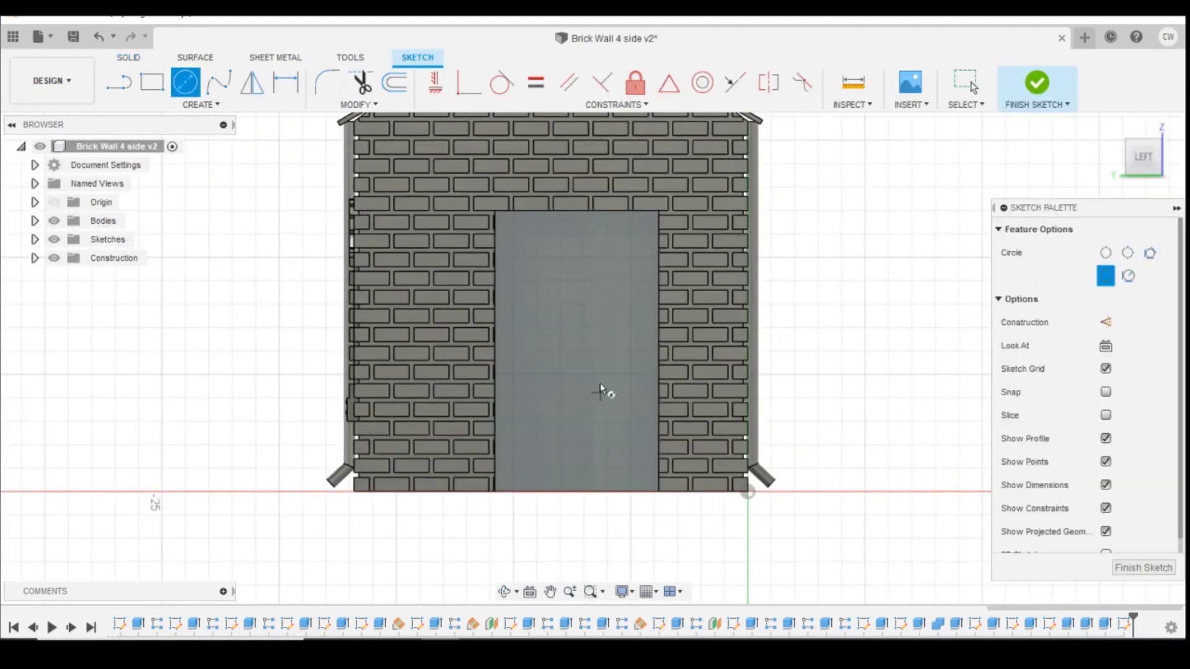
click(620, 352)
text(0.3)
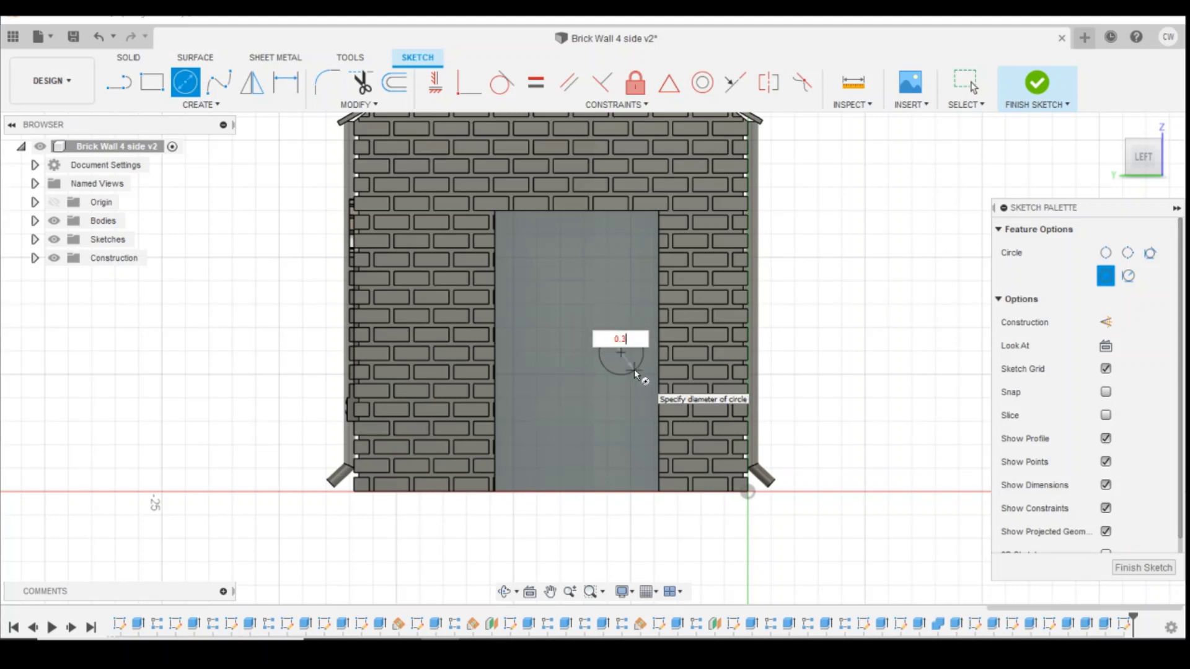
key(Tab)
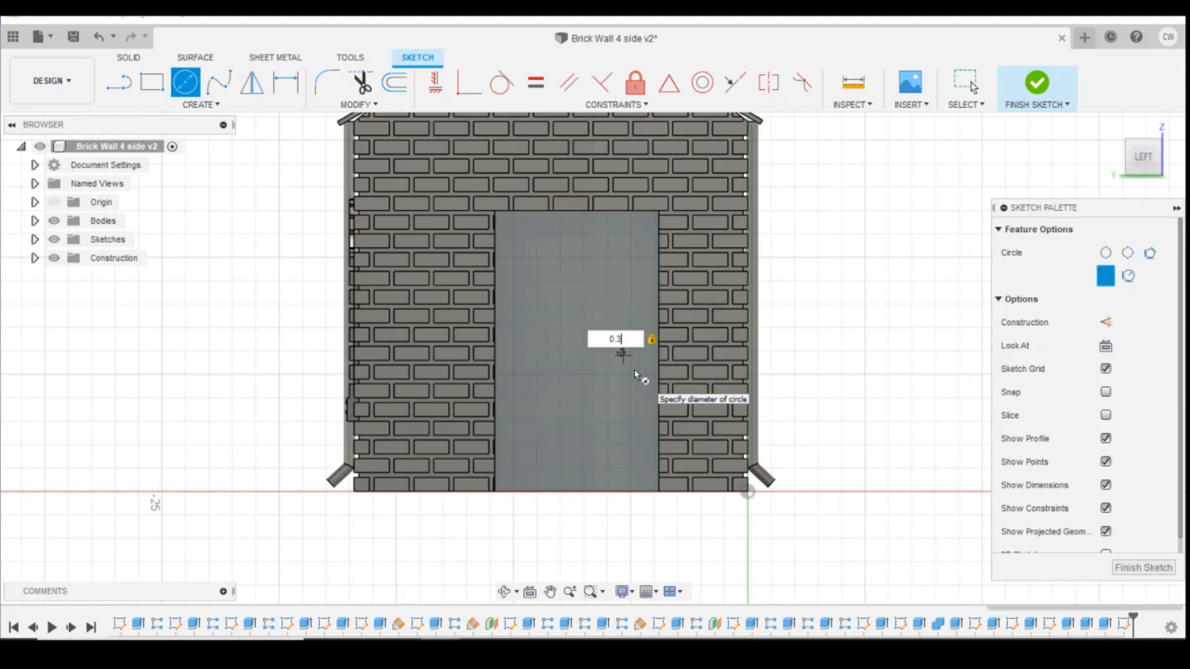
key(Return)
key(Escape)
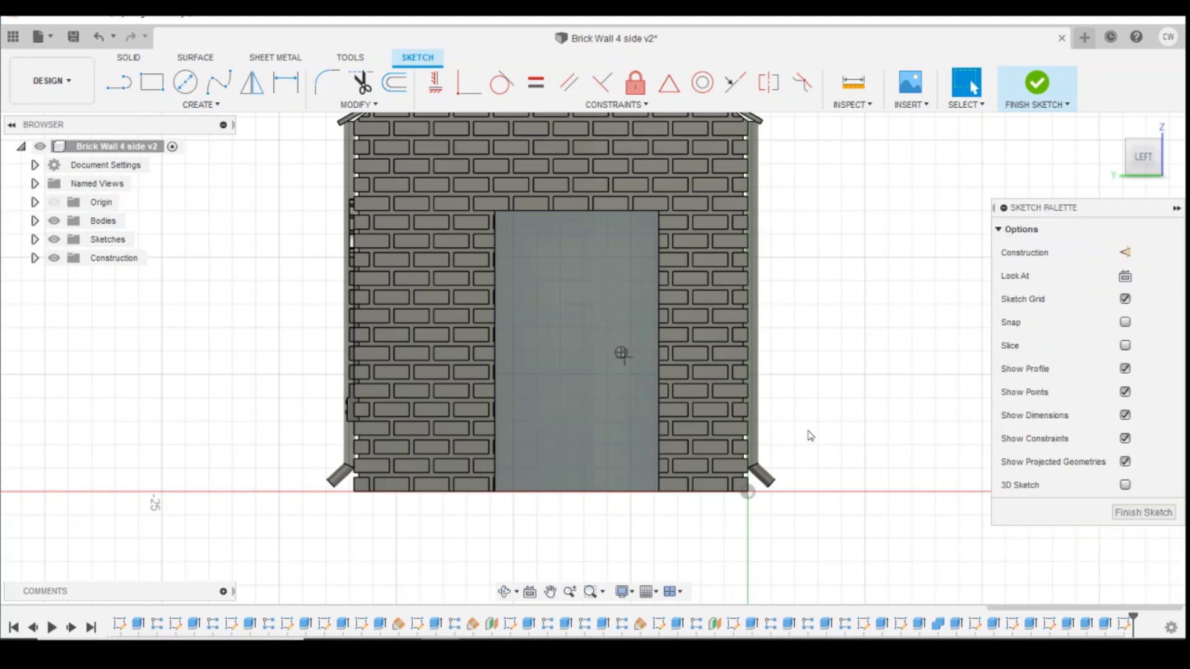
- Dimension the knob circle's center 1.2 mm from the door's nearest vertical edge
scroll(619, 350, up, 5)
scroll(465, 314, down, 1)
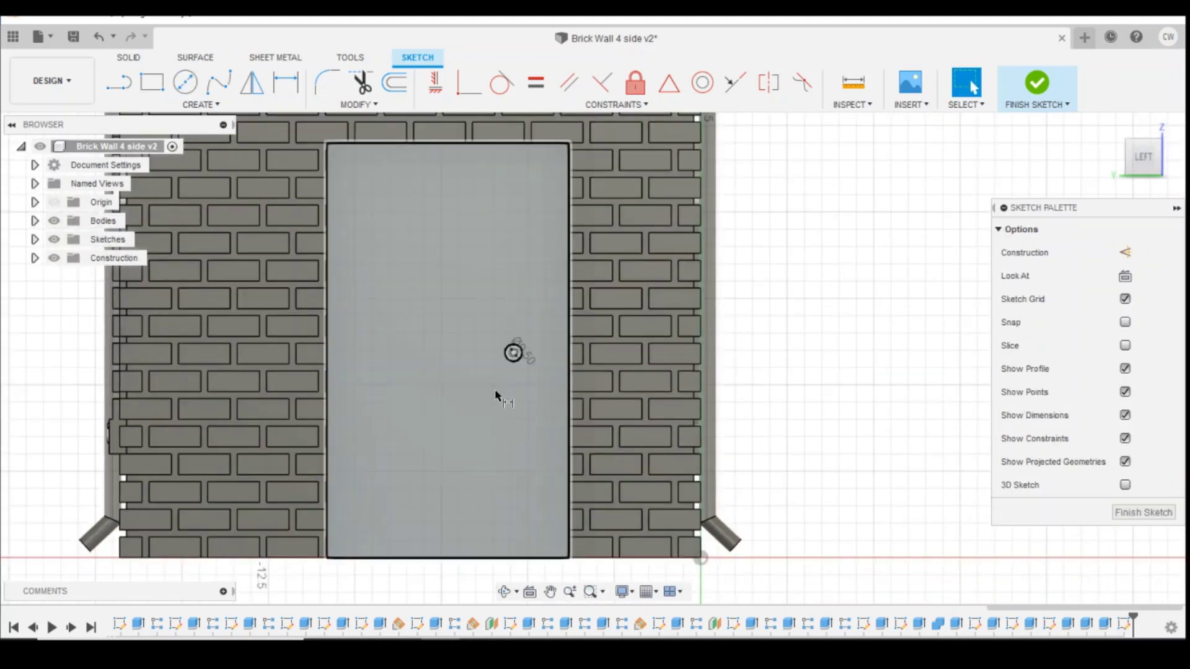
key(d)
click(567, 352)
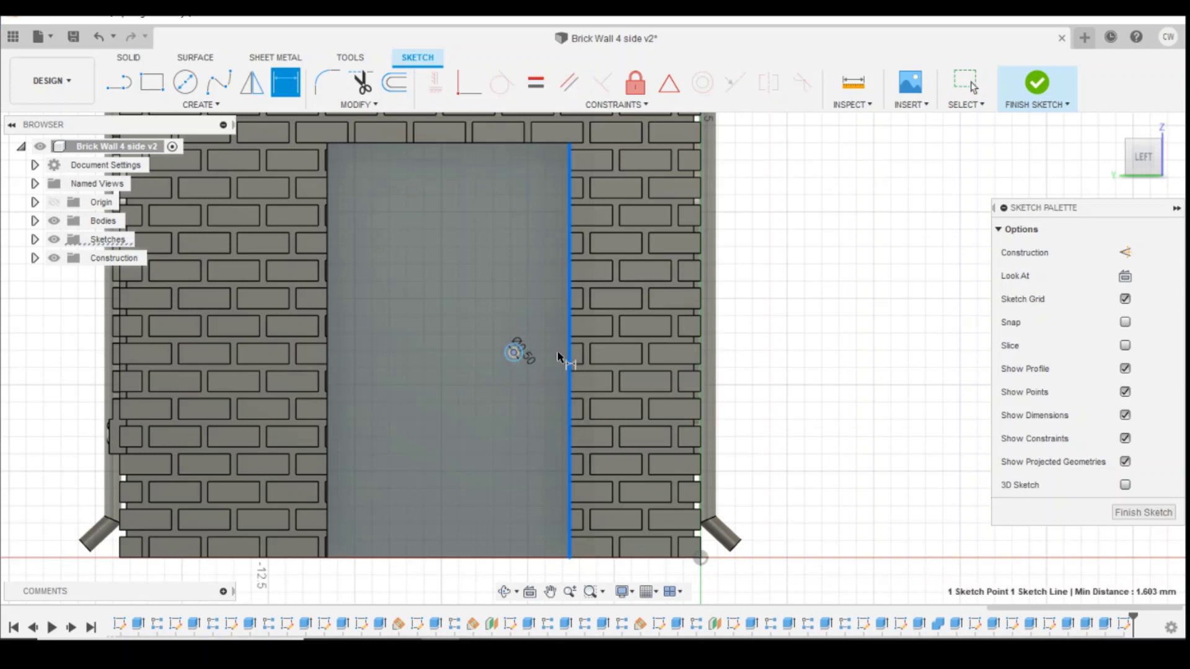
click(514, 352)
click(571, 354)
text(1.2)
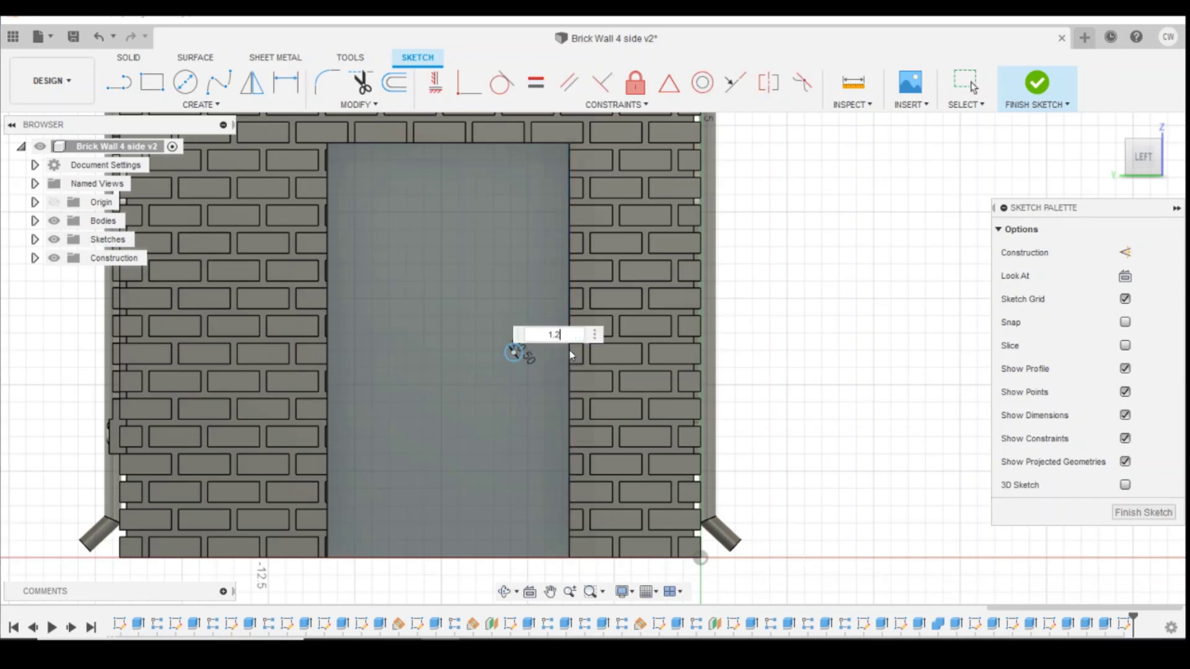
key(Return)
- Dimension the knob circle's center 6 mm above the door's bottom edge
click(527, 353)
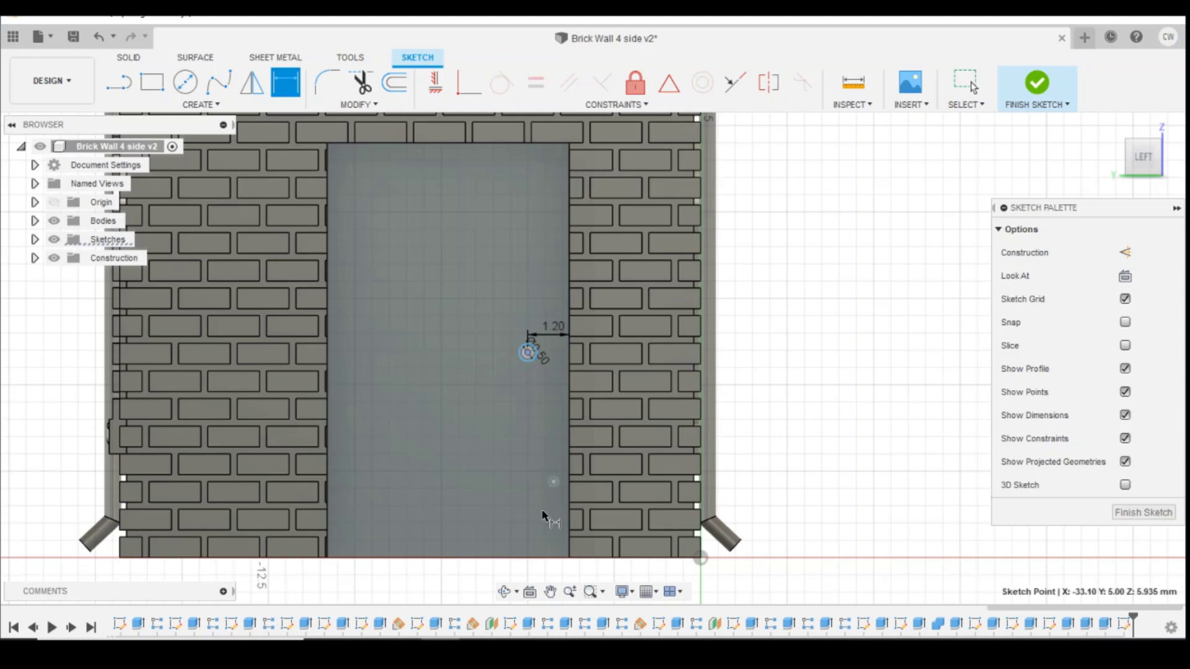
click(529, 557)
click(582, 477)
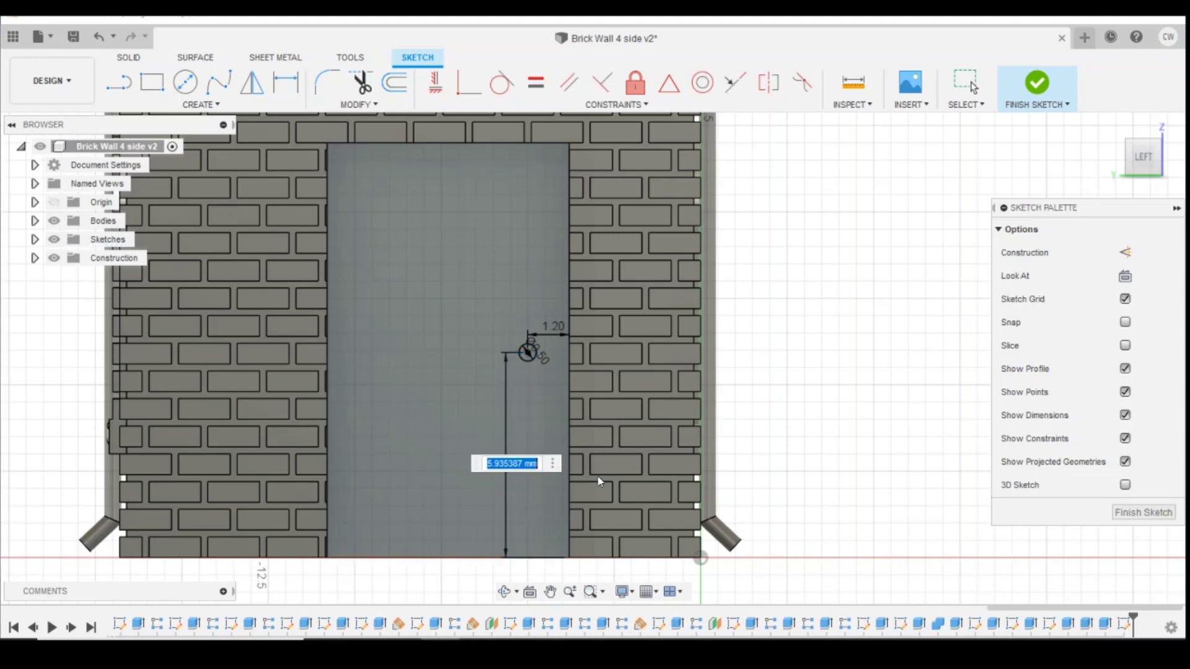
text(6)
key(Return)
scroll(401, 432, up, 4)
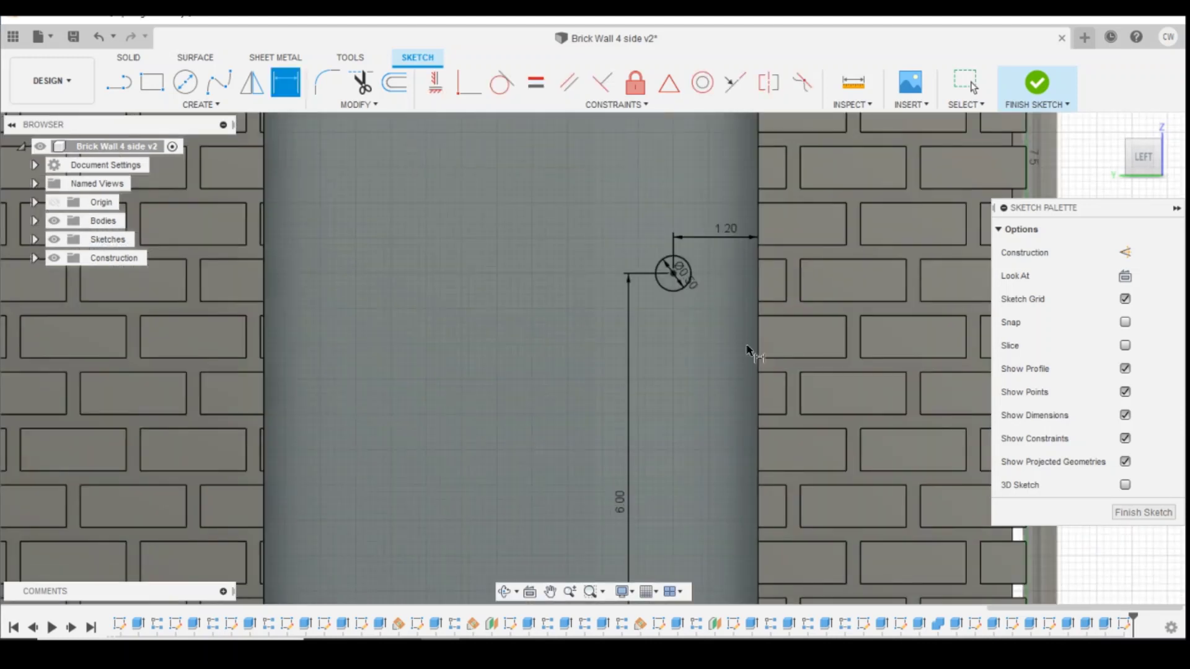
key(Escape)
- Extrude the knob circle 0.7 mm outward from the door face and join it to the door
scroll(681, 272, up, 5)
click(693, 271)
right_click(694, 271)
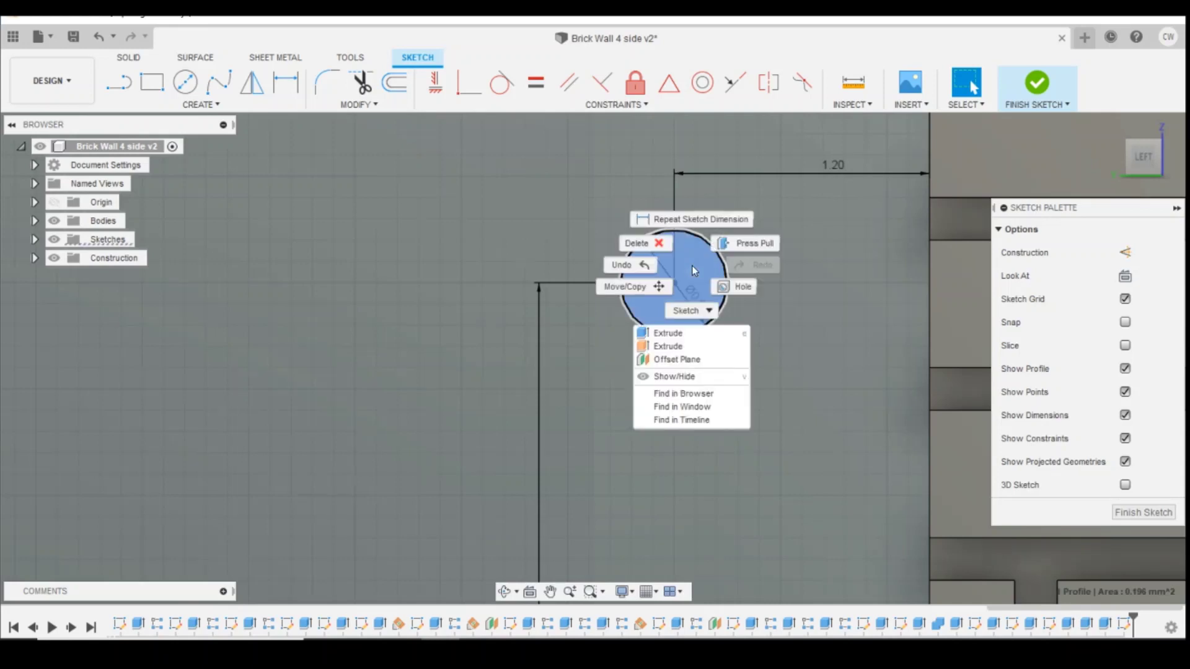
click(680, 333)
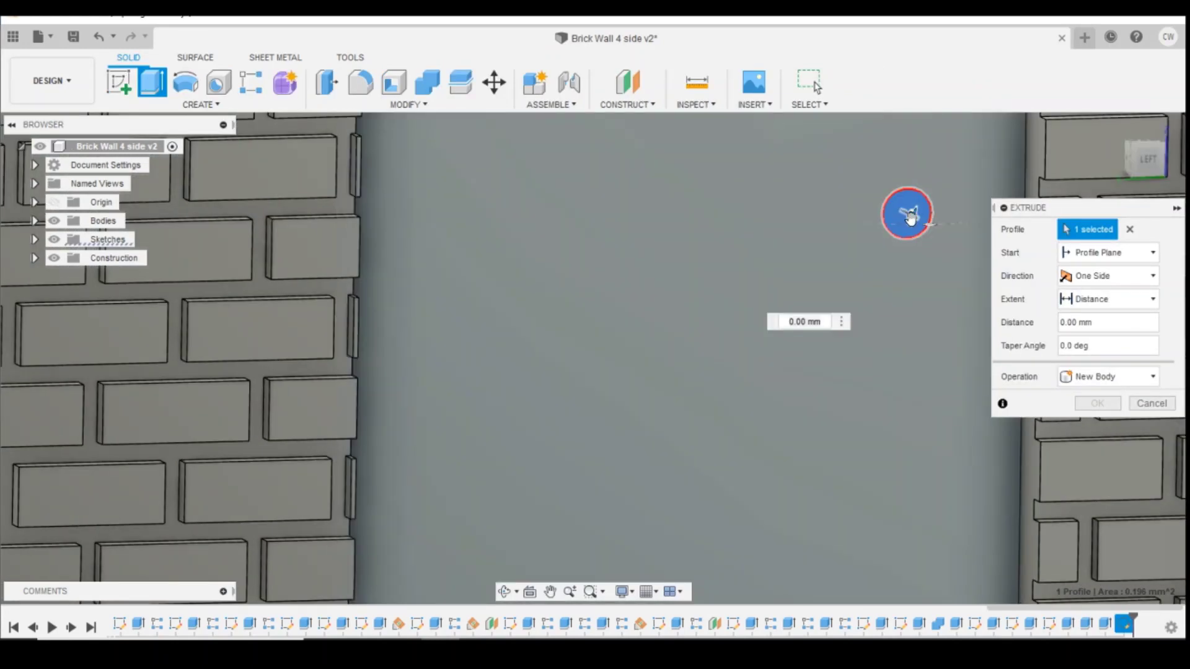
drag(928, 227, 930, 226)
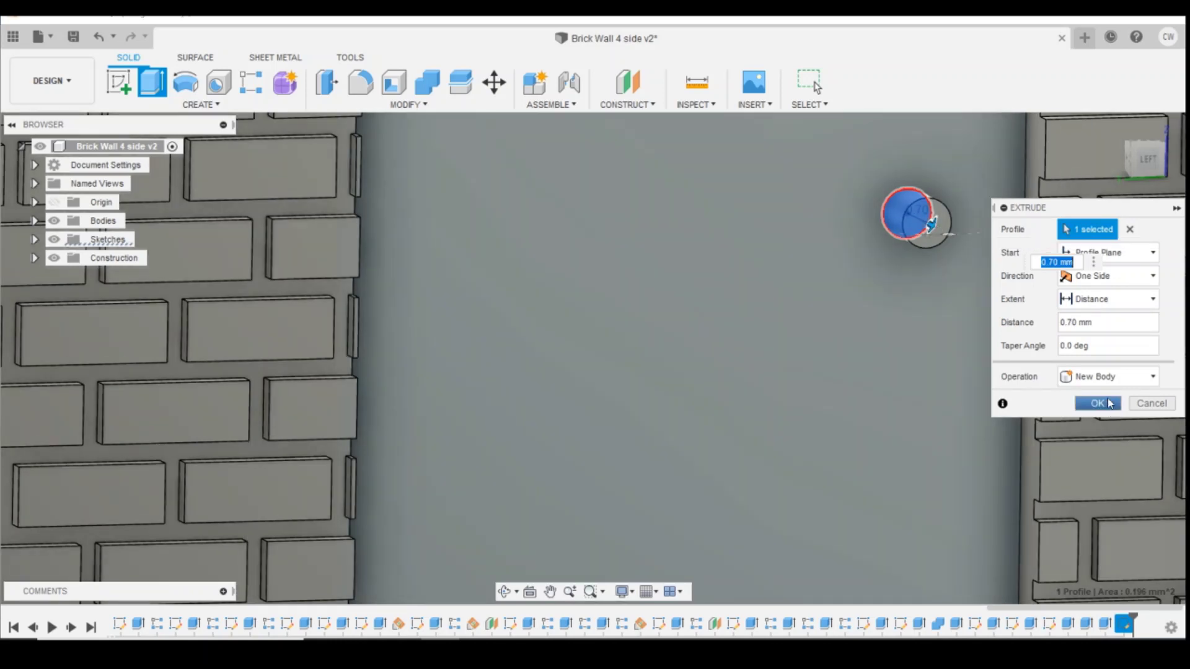
click(1110, 379)
click(1108, 399)
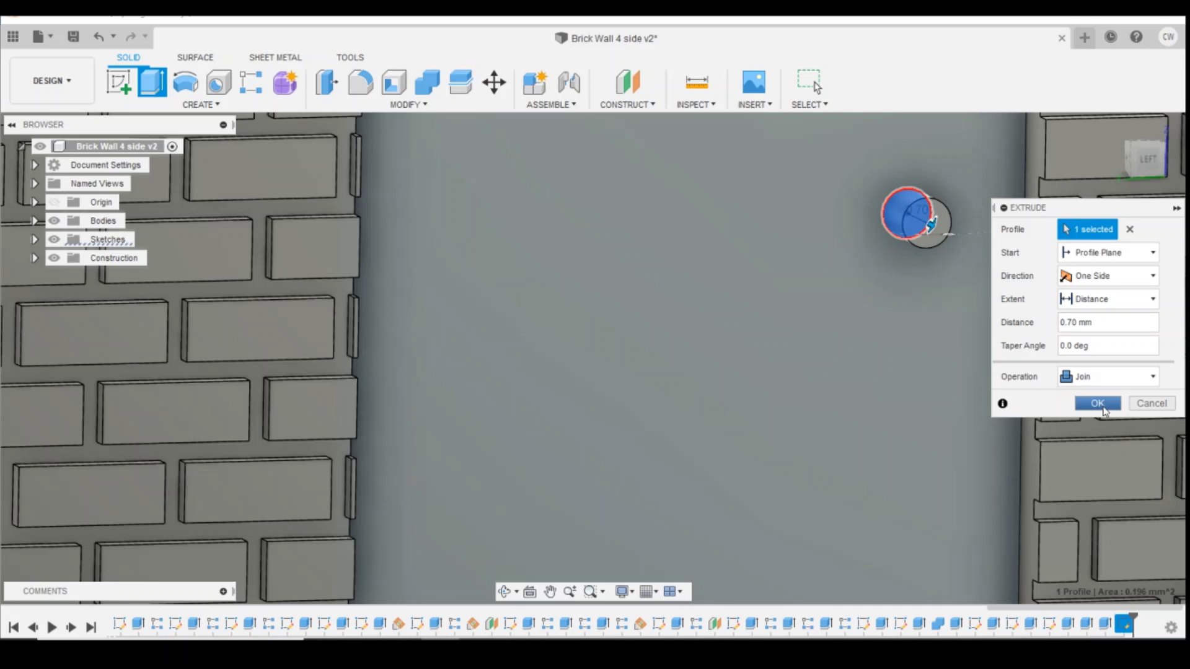
click(1107, 408)
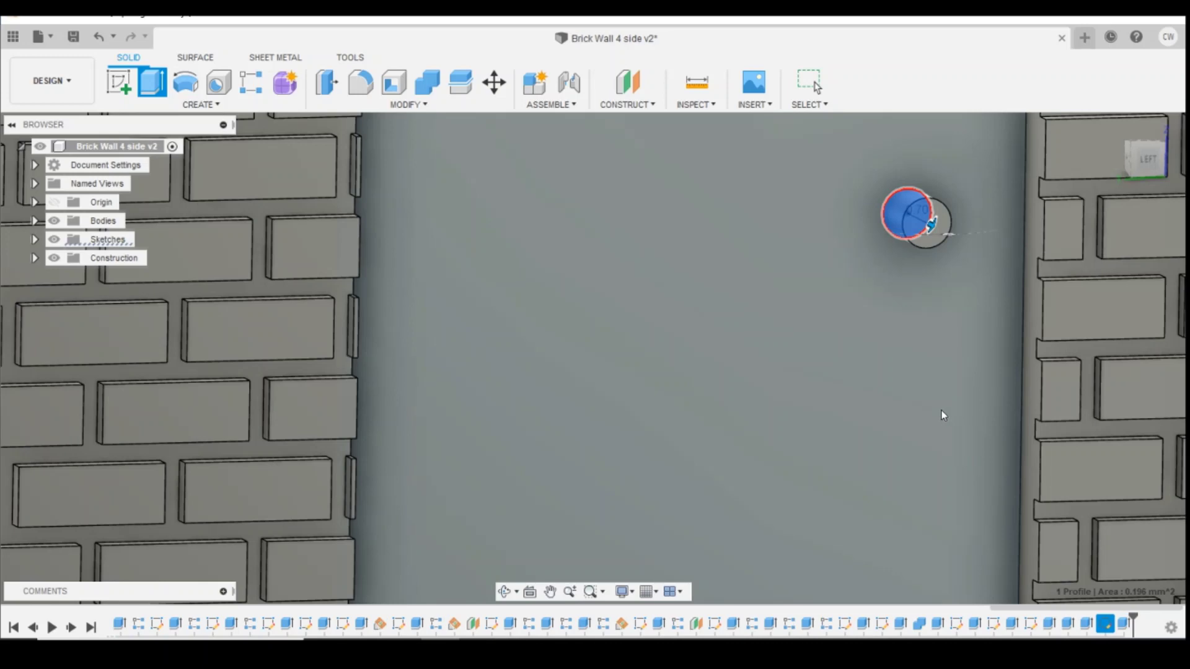
- Examine the building from several angles, checking the door with its knob, the roof, the drainpipe and the arched window
scroll(941, 411, down, 5)
scroll(925, 414, down, 4)
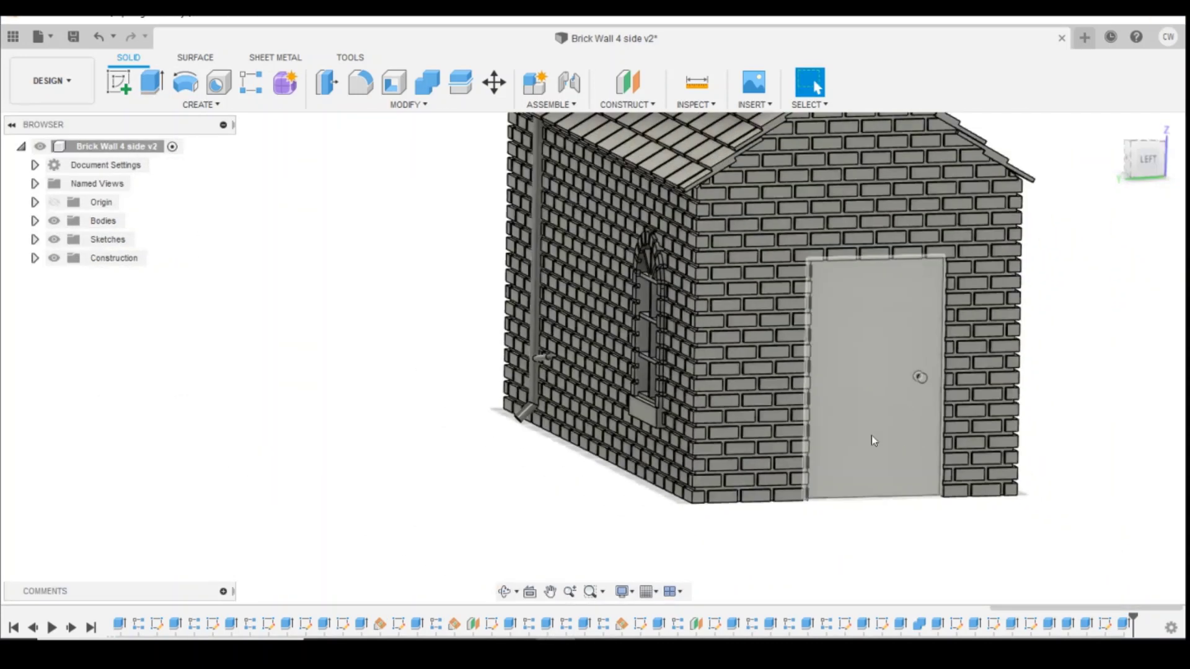
scroll(893, 266, up, 1)
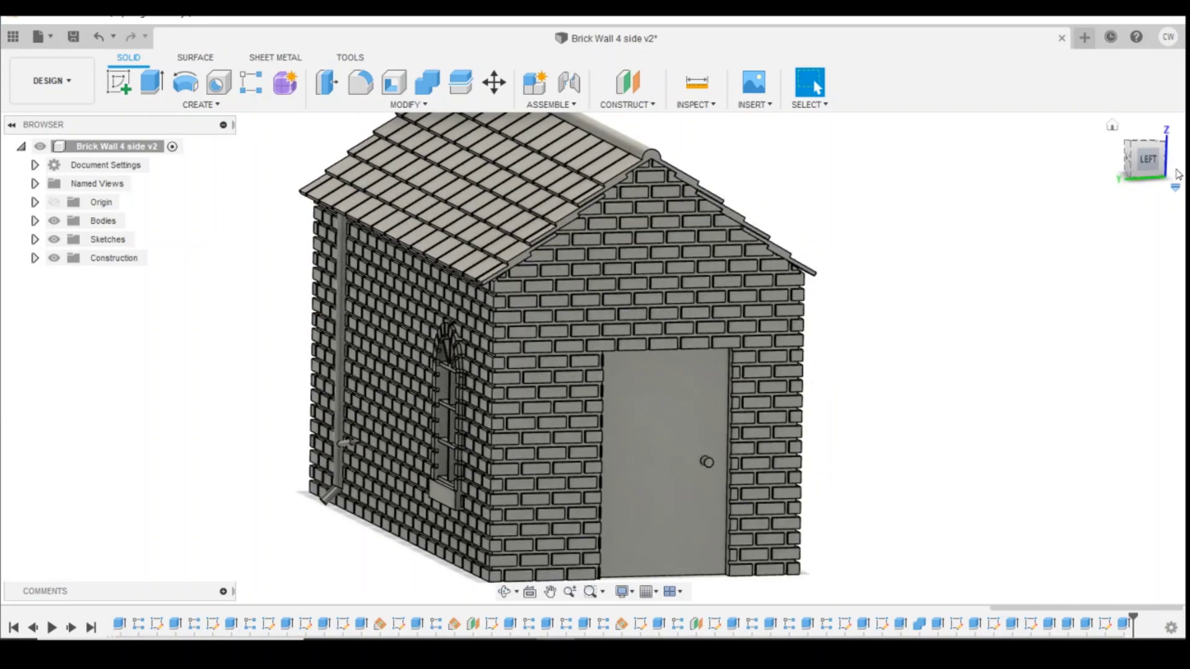
mouse_move(1143, 161)
mouse_down()
mouse_move(1171, 132)
mouse_move(1152, 153)
mouse_move(1126, 140)
mouse_move(1119, 154)
mouse_up()
scroll(1009, 319, down, 2)
scroll(1009, 319, down, 1)
shift+middle_drag(1004, 139, 976, 146)
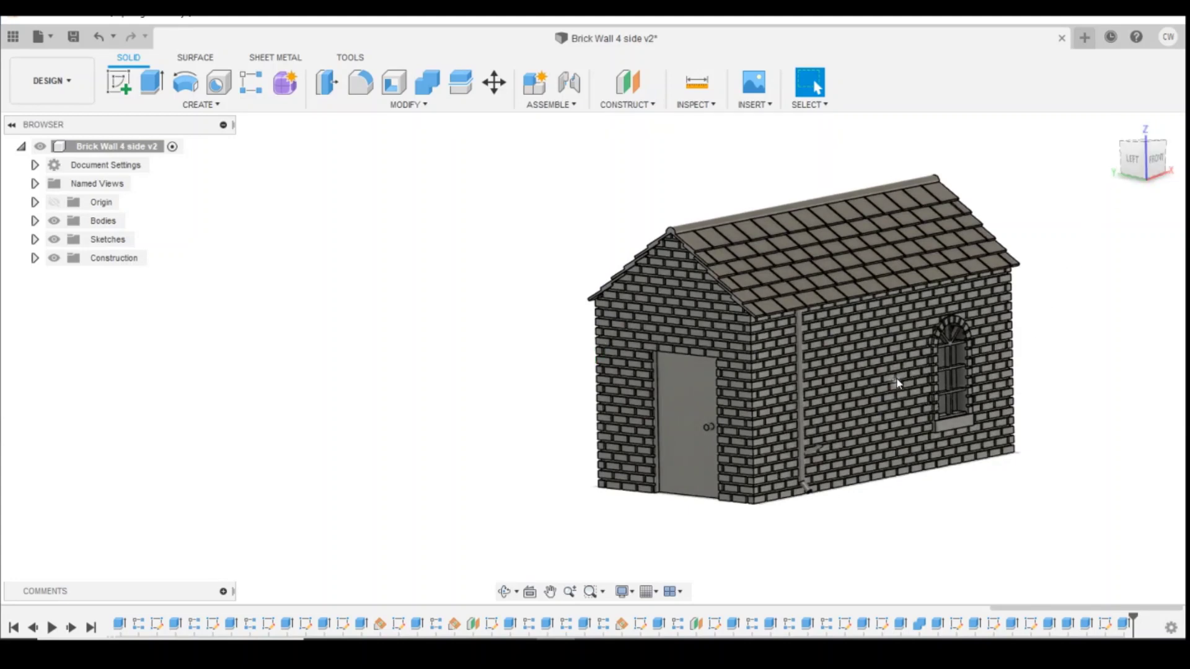
scroll(892, 372, up, 1)
scroll(871, 373, up, 3)
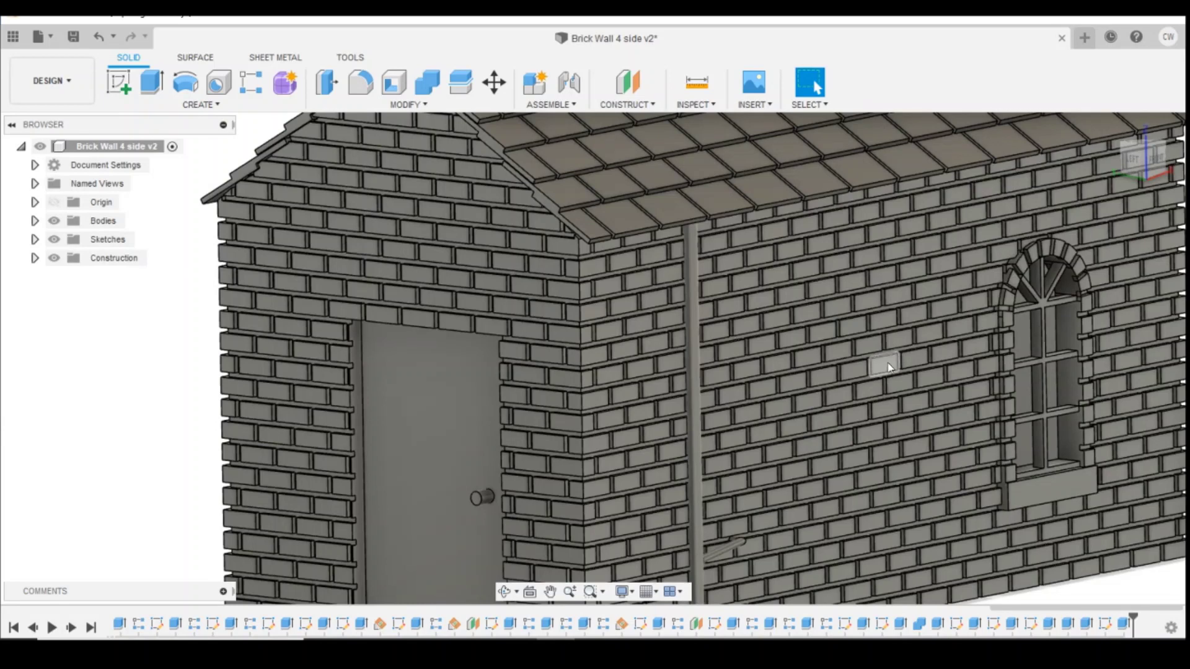
scroll(927, 394, down, 1)
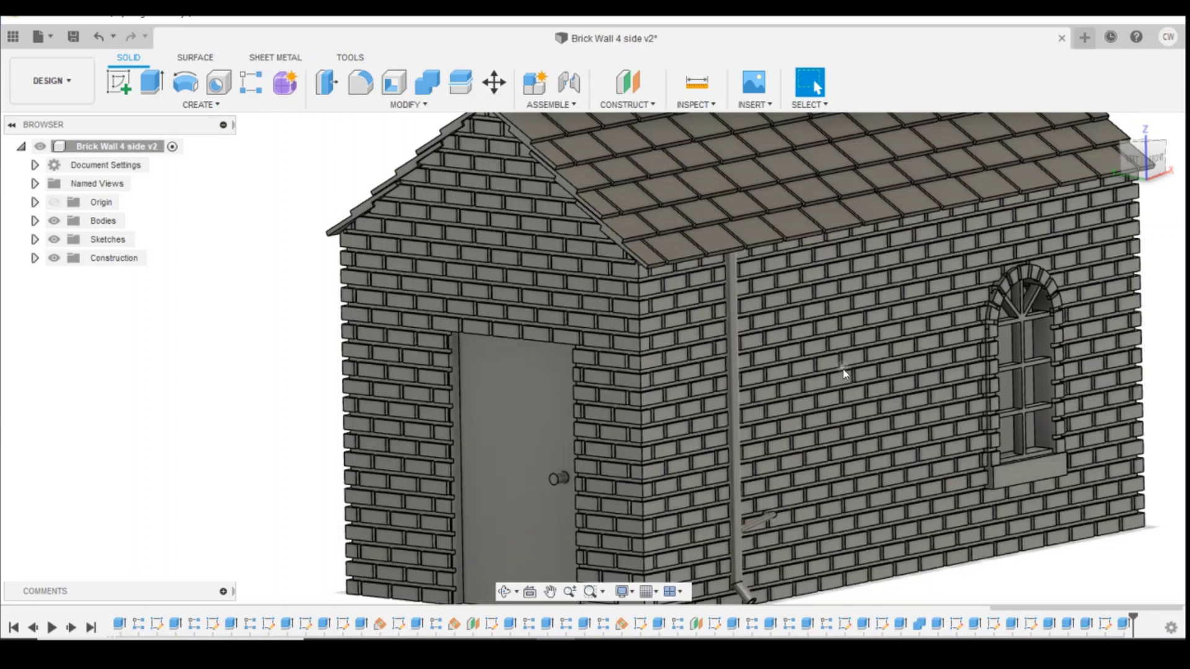
scroll(839, 384, down, 3)
scroll(835, 389, down, 1)
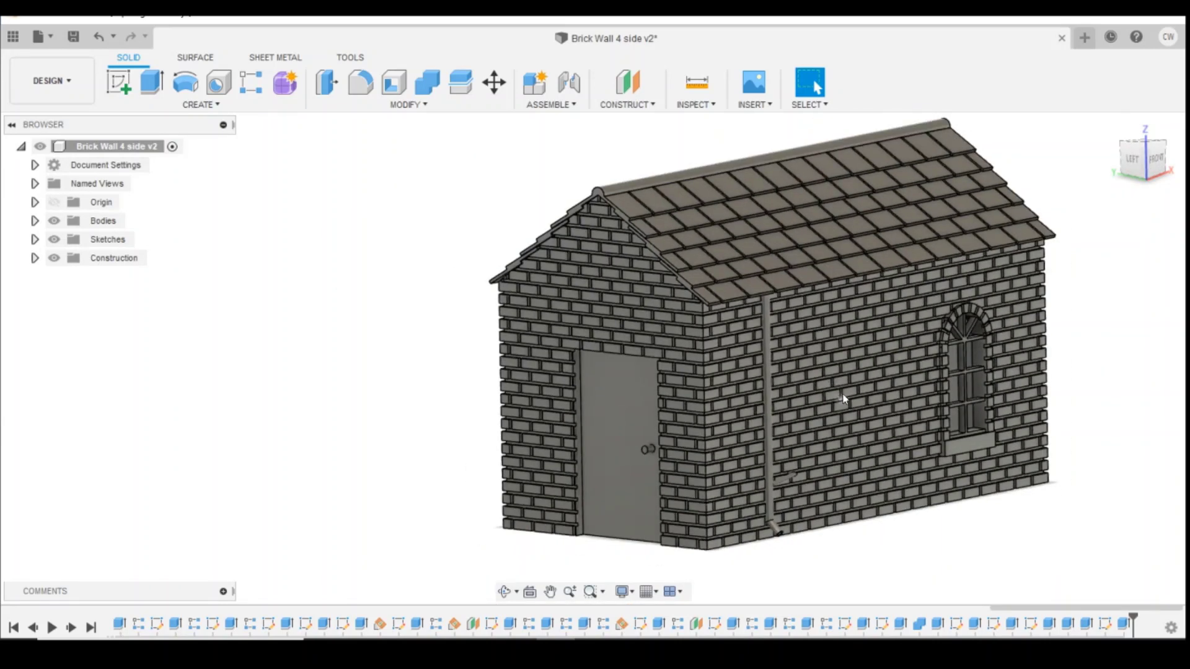